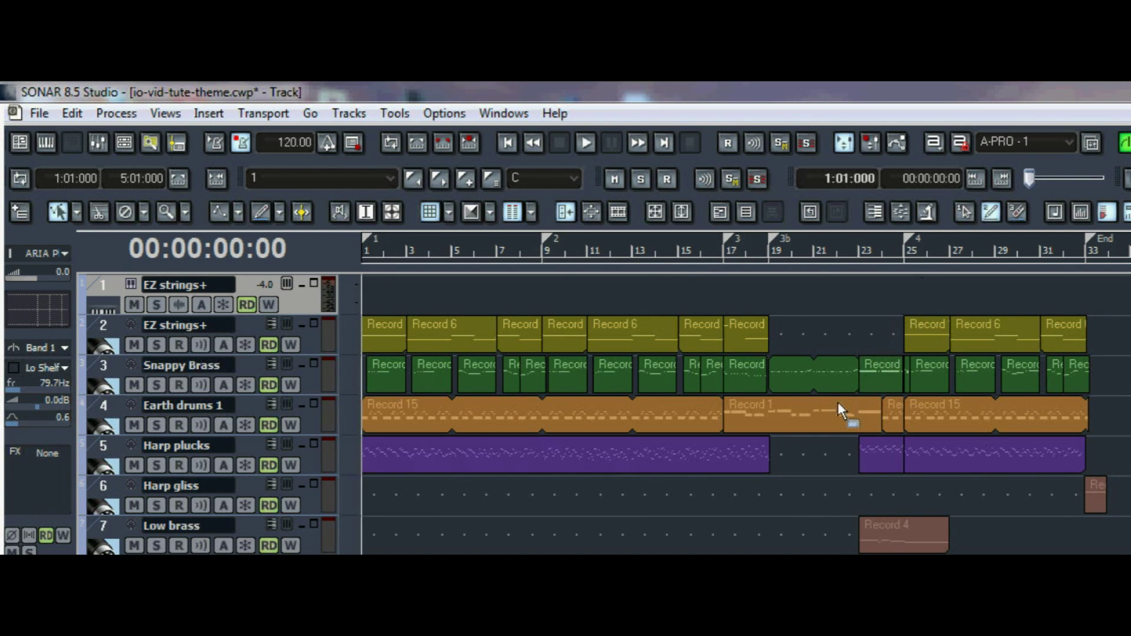
# - Drag-select every clip on tracks 2 through 7 in the Track view
pyautogui.moveTo(106, 289); pyautogui.dragTo(107, 547)
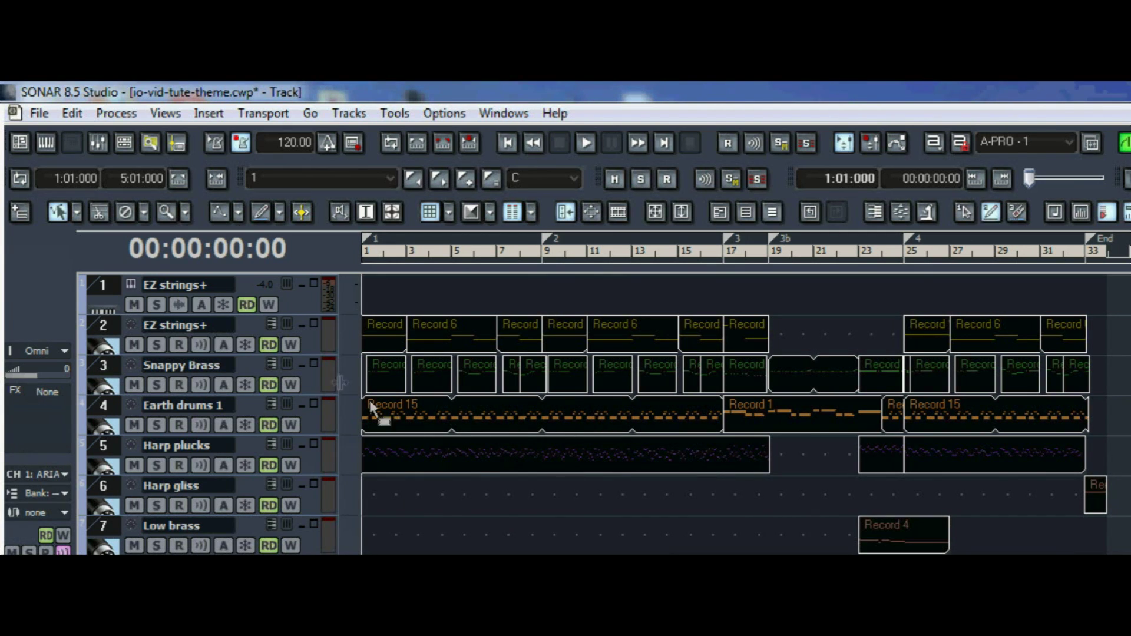
pyautogui.click(210, 114)
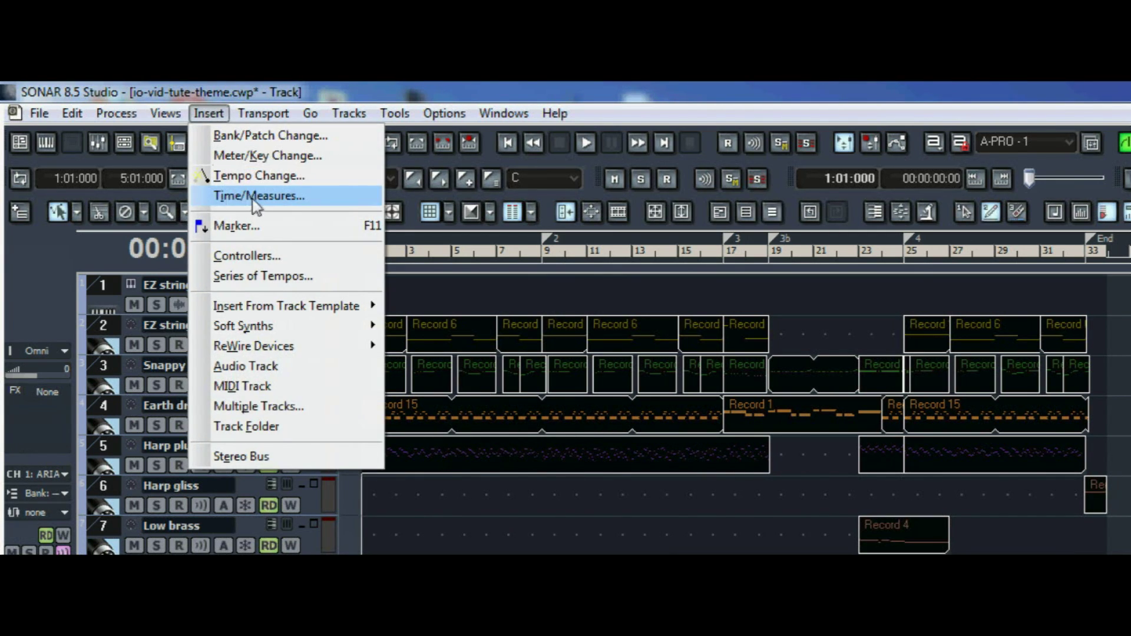
# - Insert 1 measure at 1:01:000, sliding events, markers, meter/key and tempo changes
pyautogui.click(255, 196)
pyautogui.moveTo(699, 401); pyautogui.dragTo(208, 247)
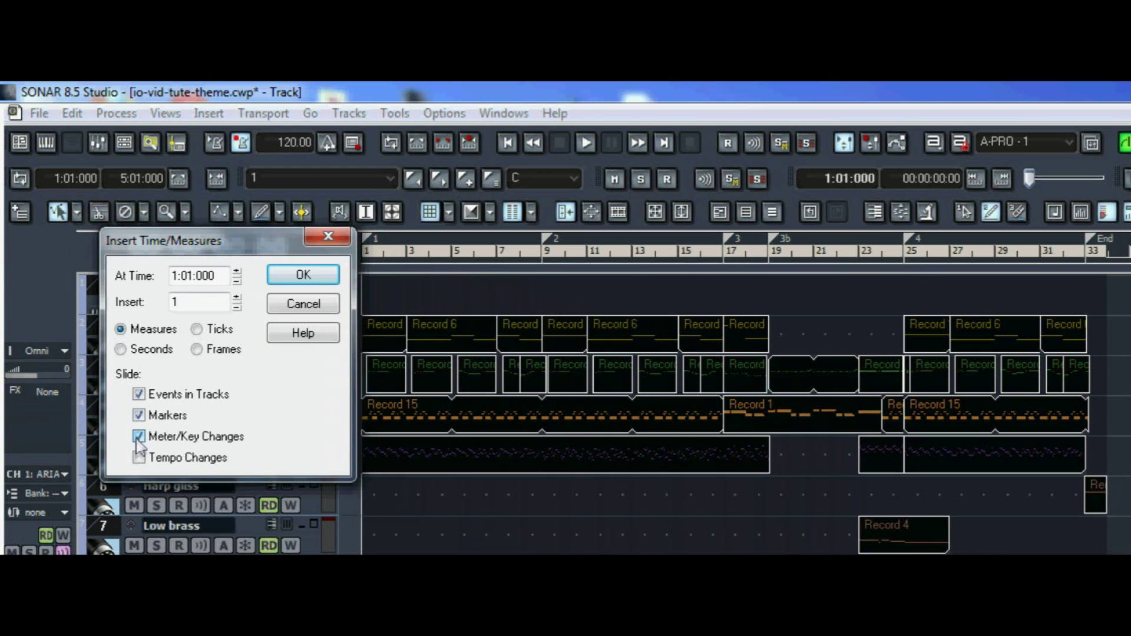
pyautogui.moveTo(244, 266); pyautogui.dragTo(198, 258)
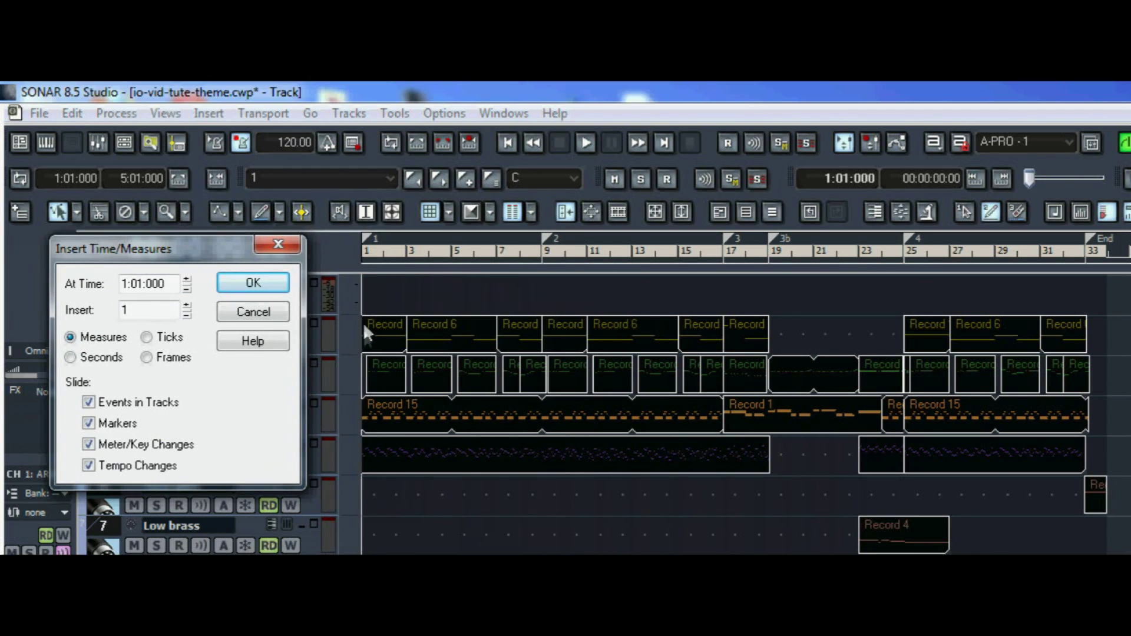
pyautogui.click(254, 284)
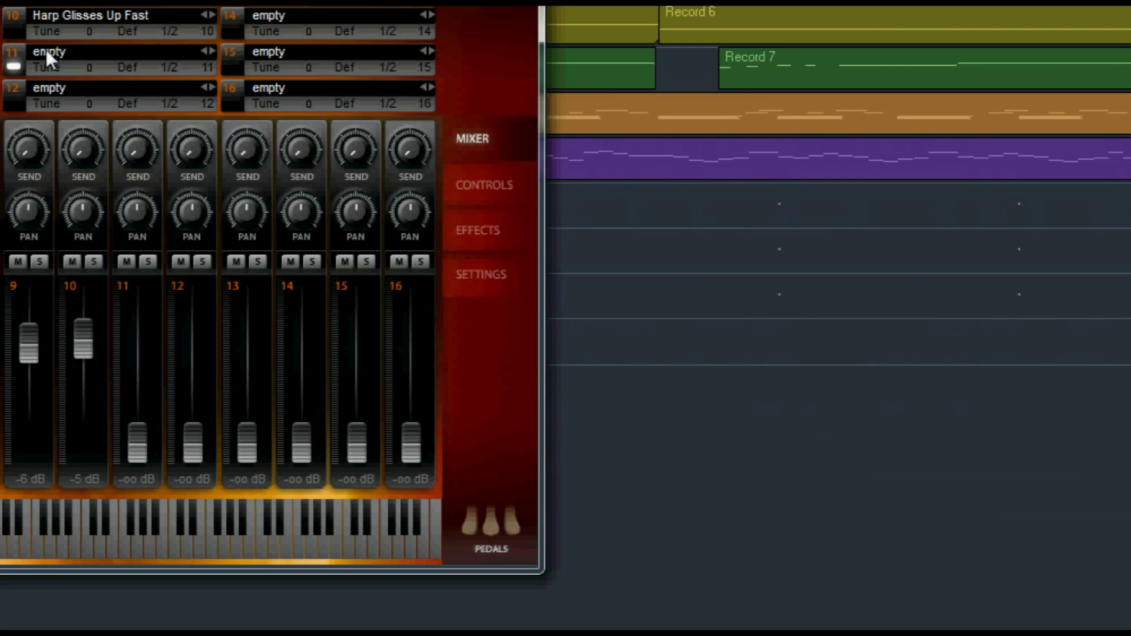
# - Load Instant Orchestra's Orch Gliss Down Min3 effects patch into ARIA Player slot 11
pyautogui.click(44, 48)
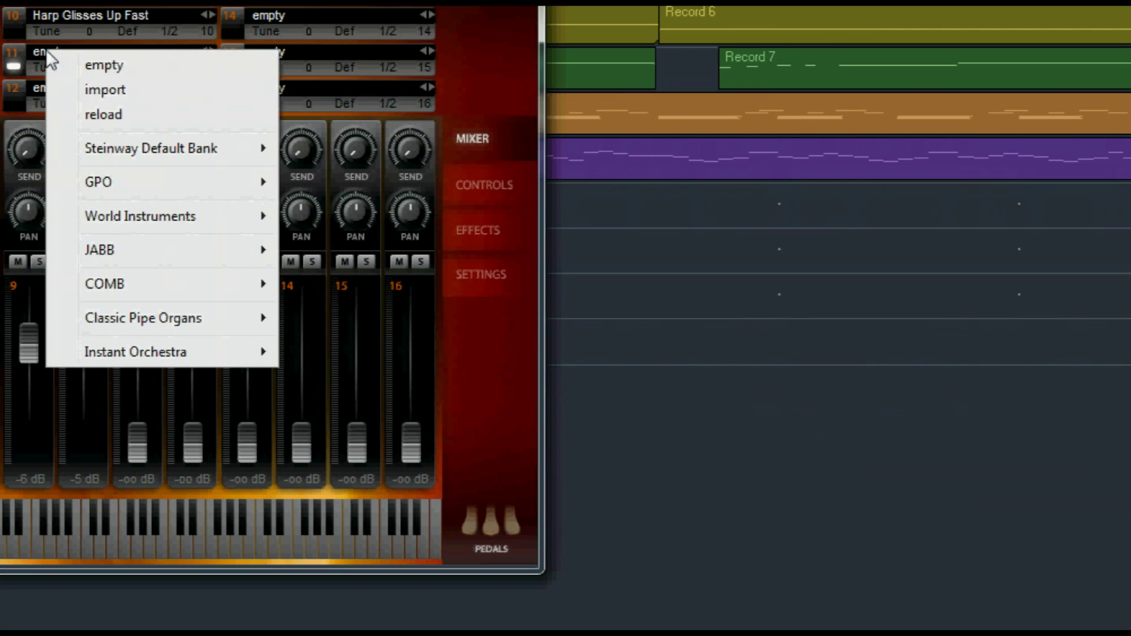
pyautogui.moveTo(126, 354)
pyautogui.moveTo(338, 428)
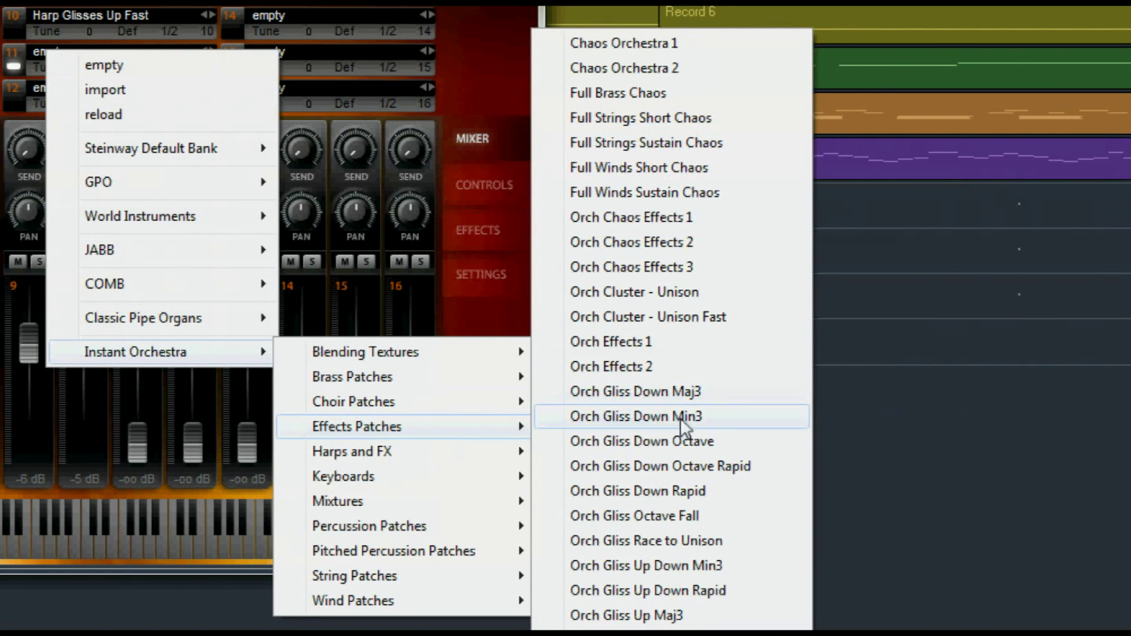
pyautogui.click(656, 419)
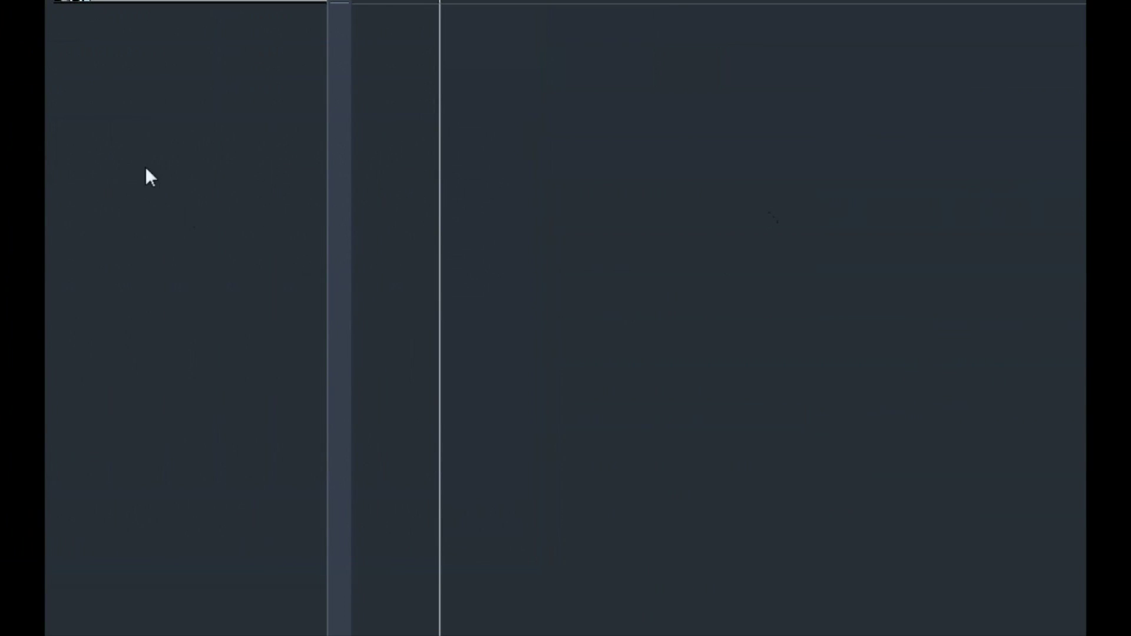
# - Add a new MIDI track with output set to ARIA Player, channel 11
pyautogui.rightClick(146, 171)
pyautogui.click(197, 202)
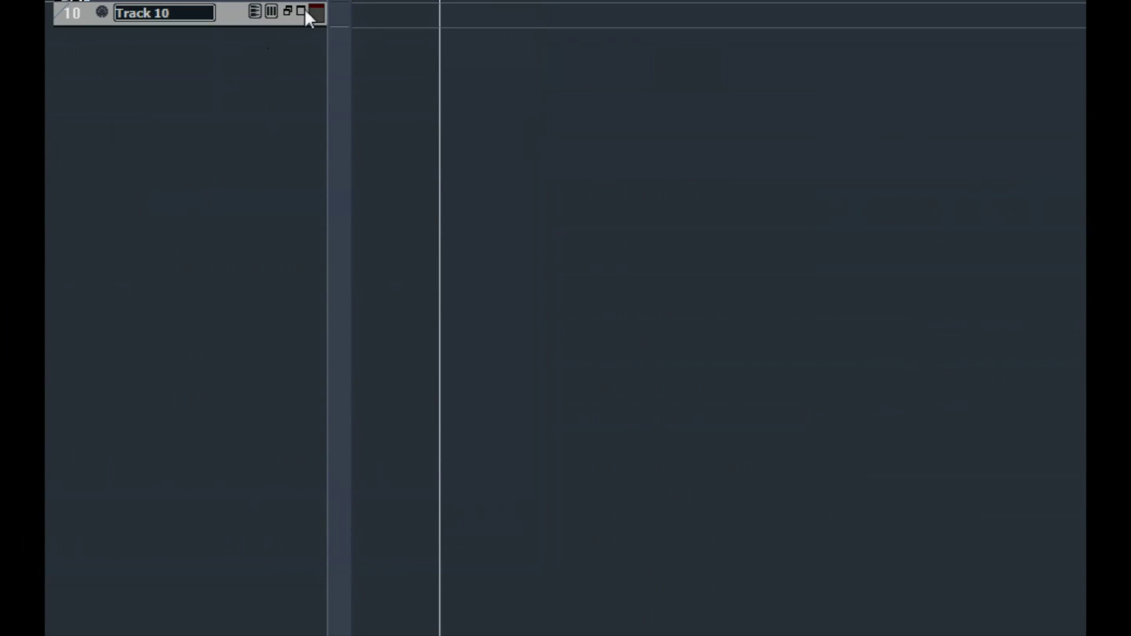
pyautogui.click(305, 10)
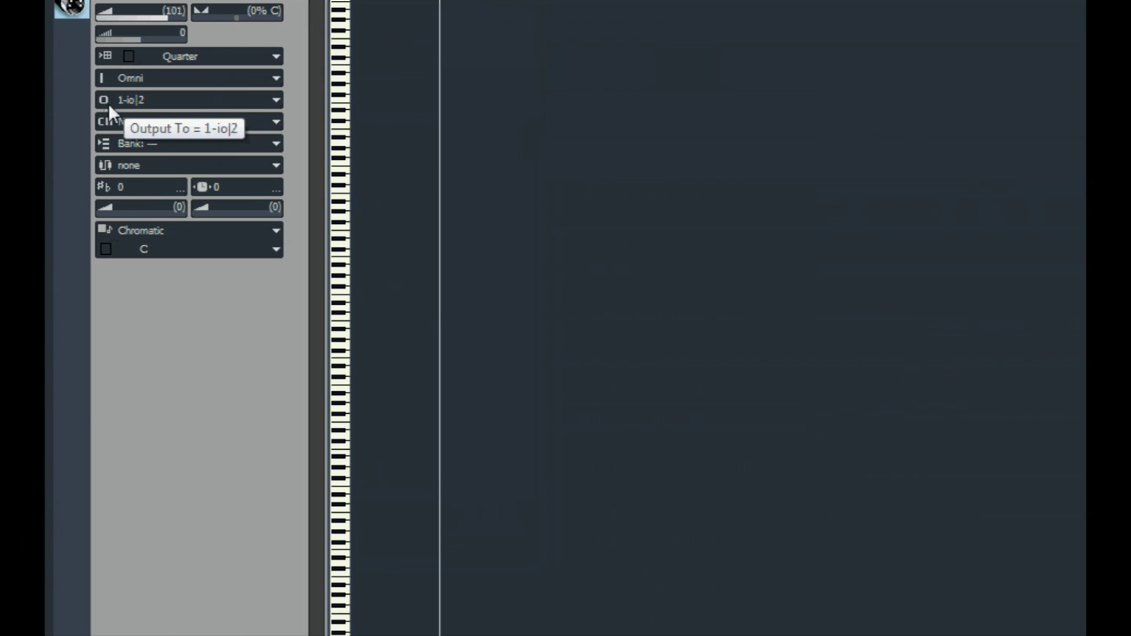
pyautogui.click(268, 104)
pyautogui.click(330, 143)
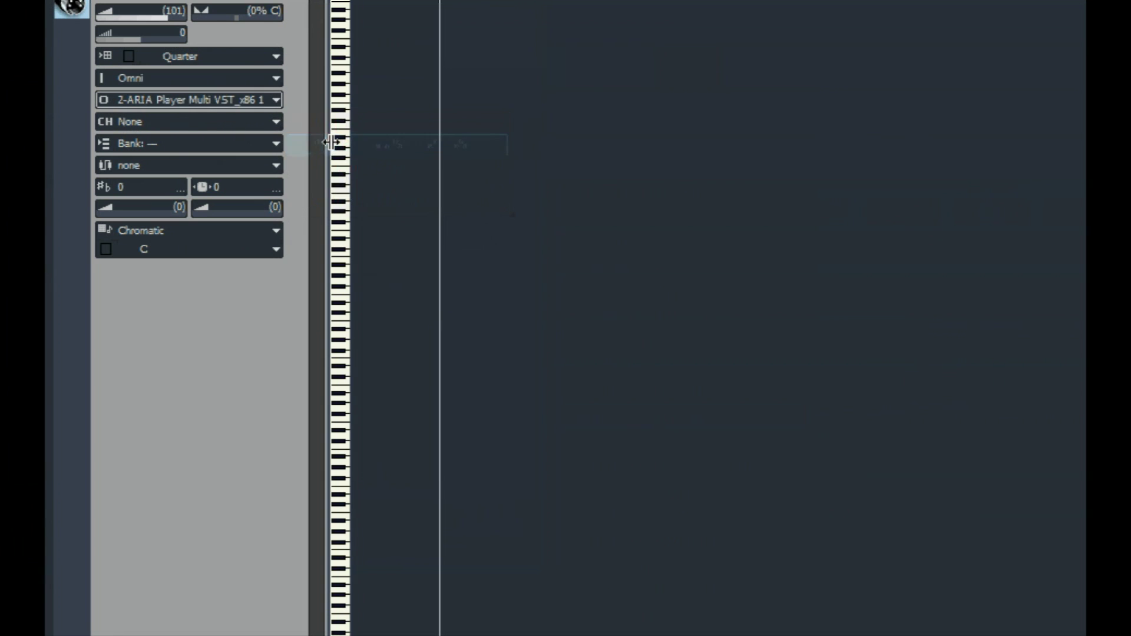
pyautogui.click(274, 120)
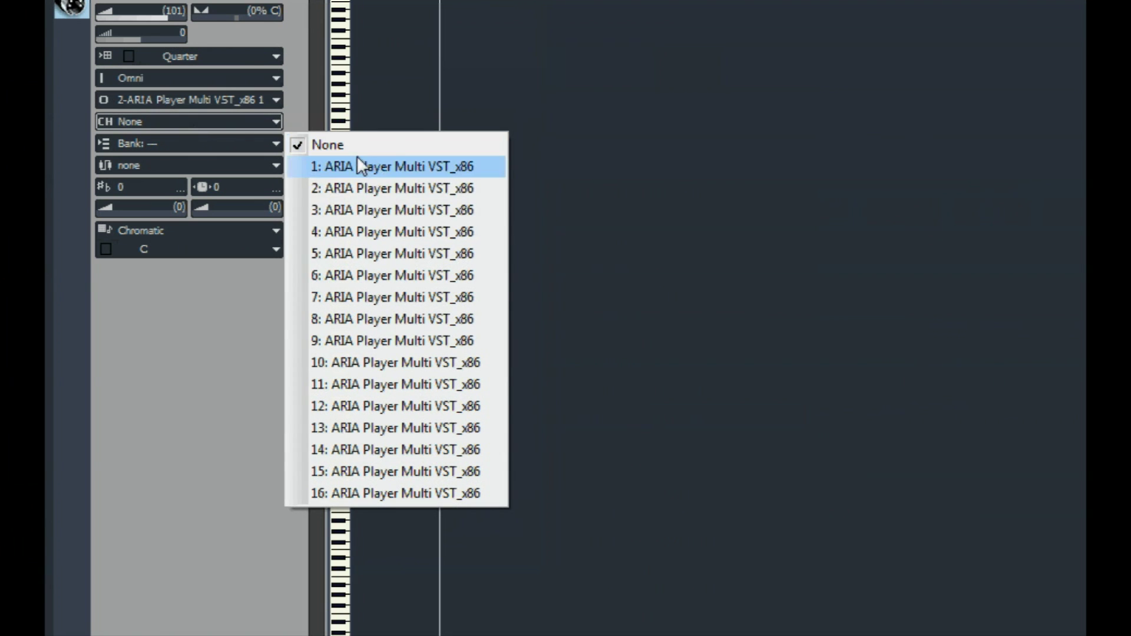
pyautogui.click(354, 386)
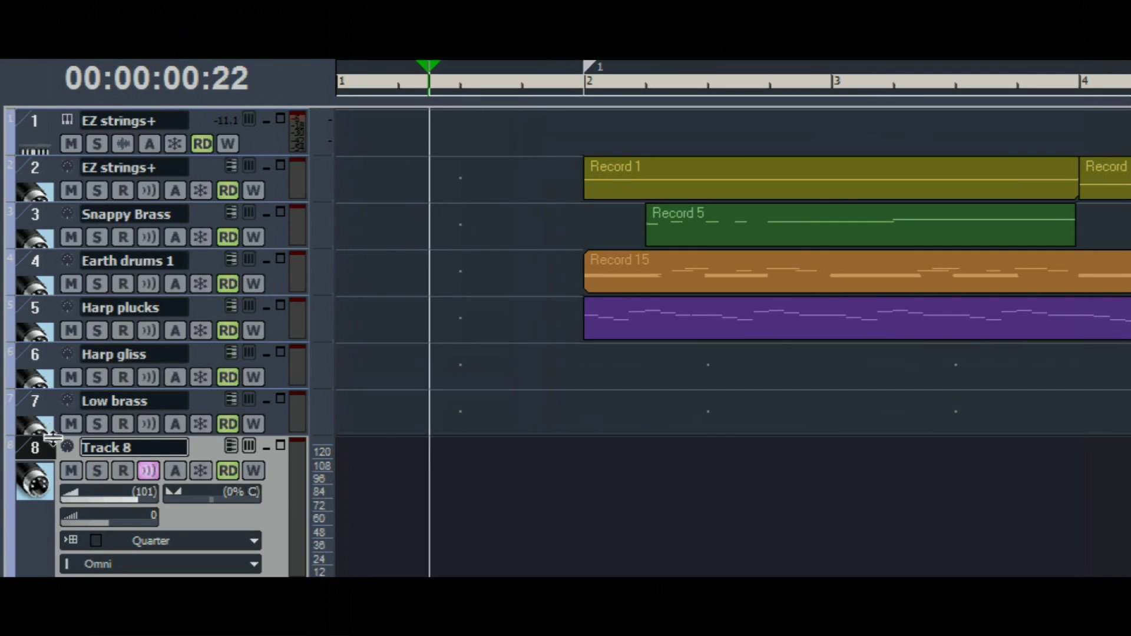
# - Rename track 8 to 'Orch gliss', arm it, and record a take from the song start
pyautogui.doubleClick(127, 448)
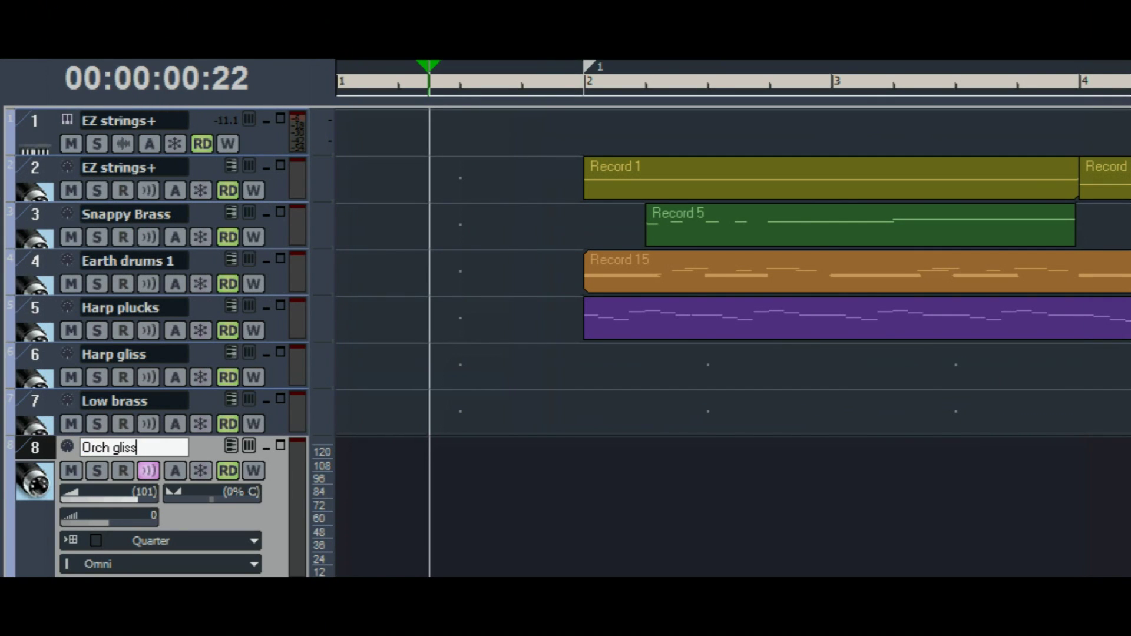
pyautogui.click(123, 471)
pyautogui.press('w')
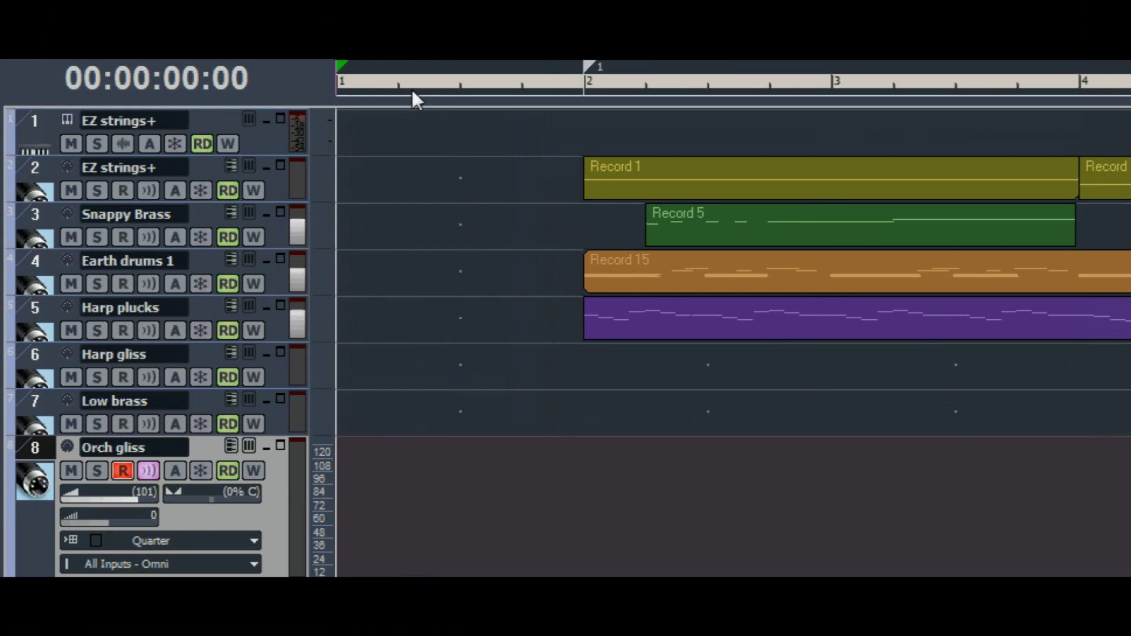
pyautogui.press('r')
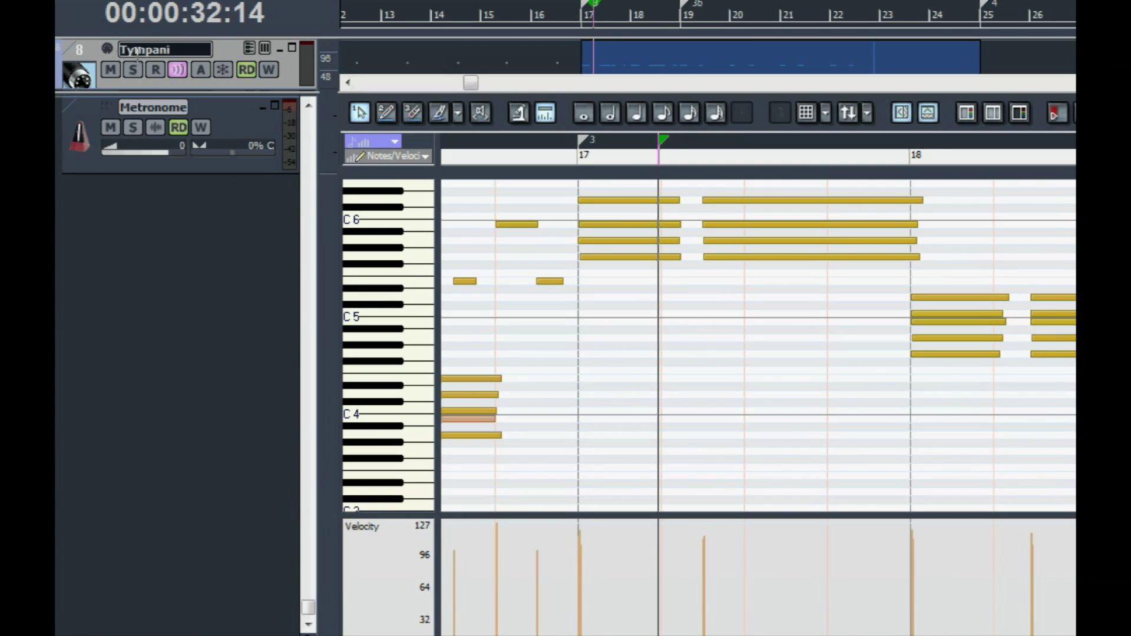
# - Show Tympani with Earth drums 1 in the Piano Roll, make Tympani active, and move to bar 17
pyautogui.click(854, 112)
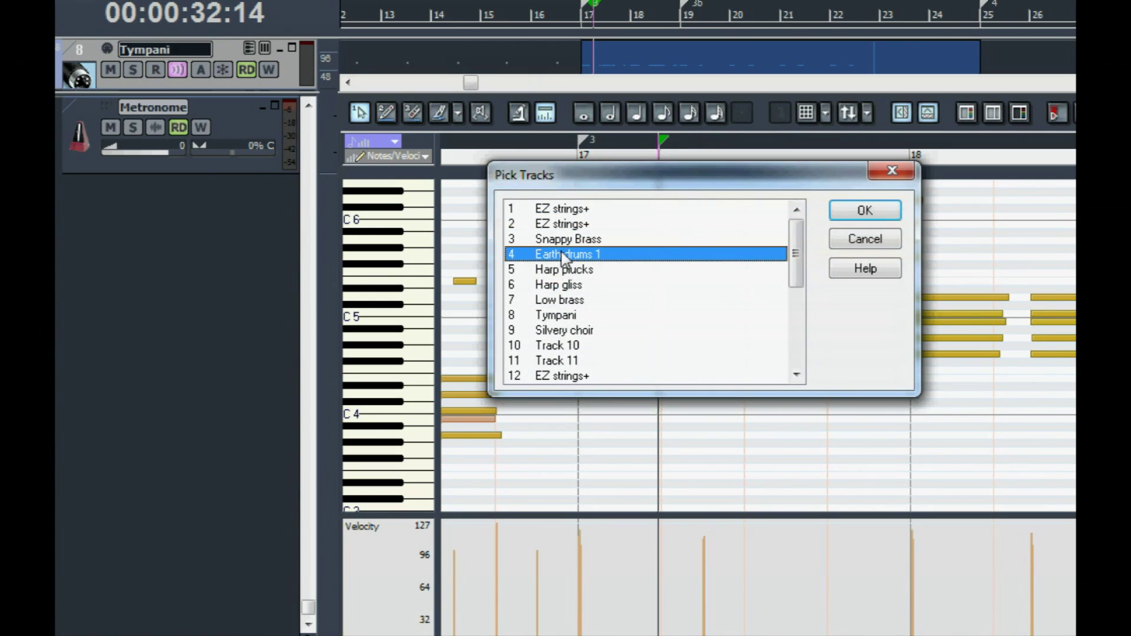
pyautogui.keyDown('ctrl'); pyautogui.click(563, 316); pyautogui.keyUp('ctrl')
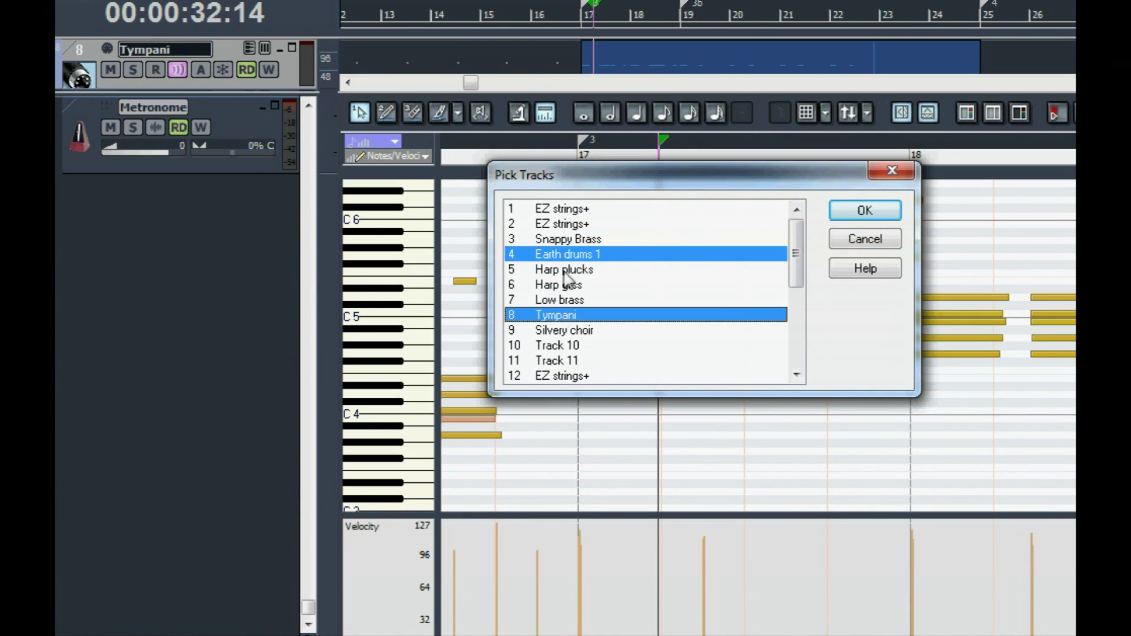
pyautogui.click(864, 210)
pyautogui.click(603, 200)
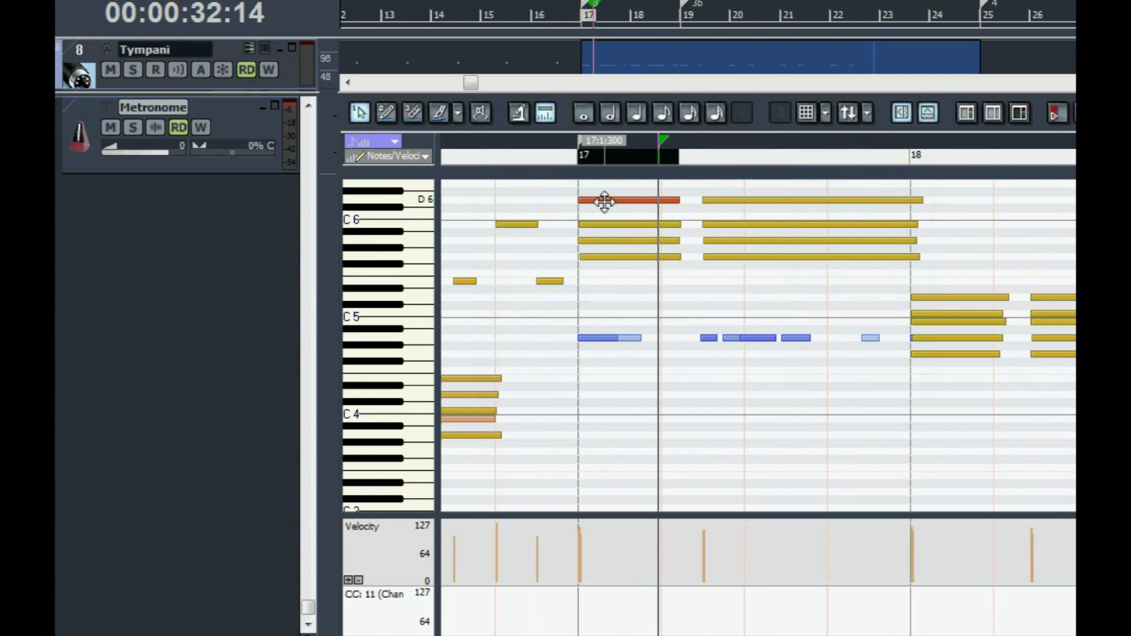
pyautogui.click(602, 337)
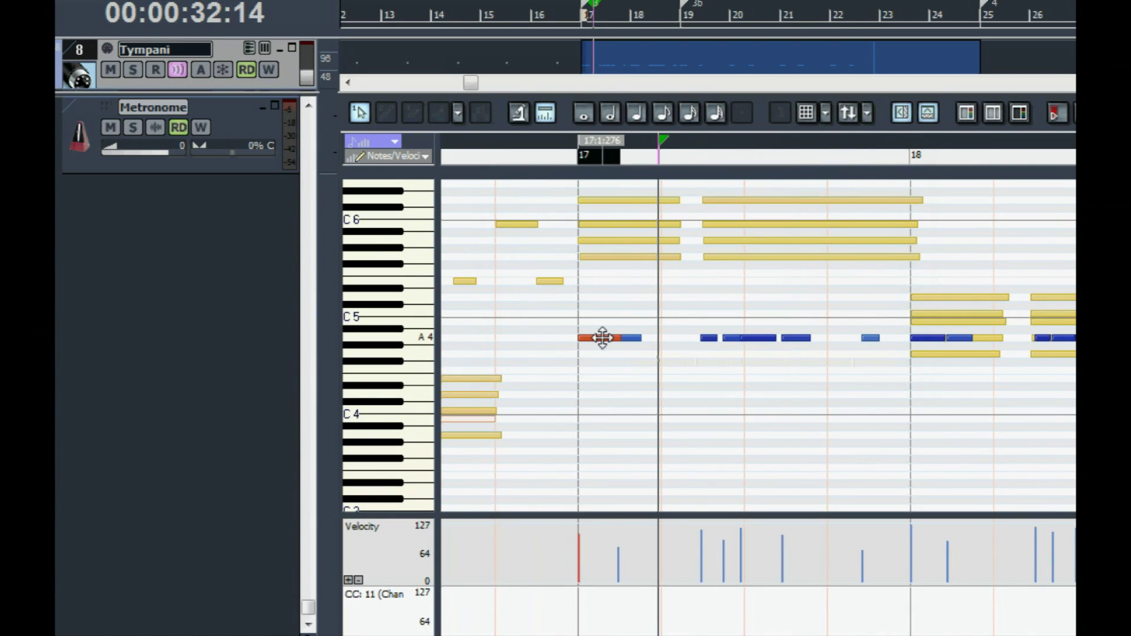
pyautogui.click(559, 171)
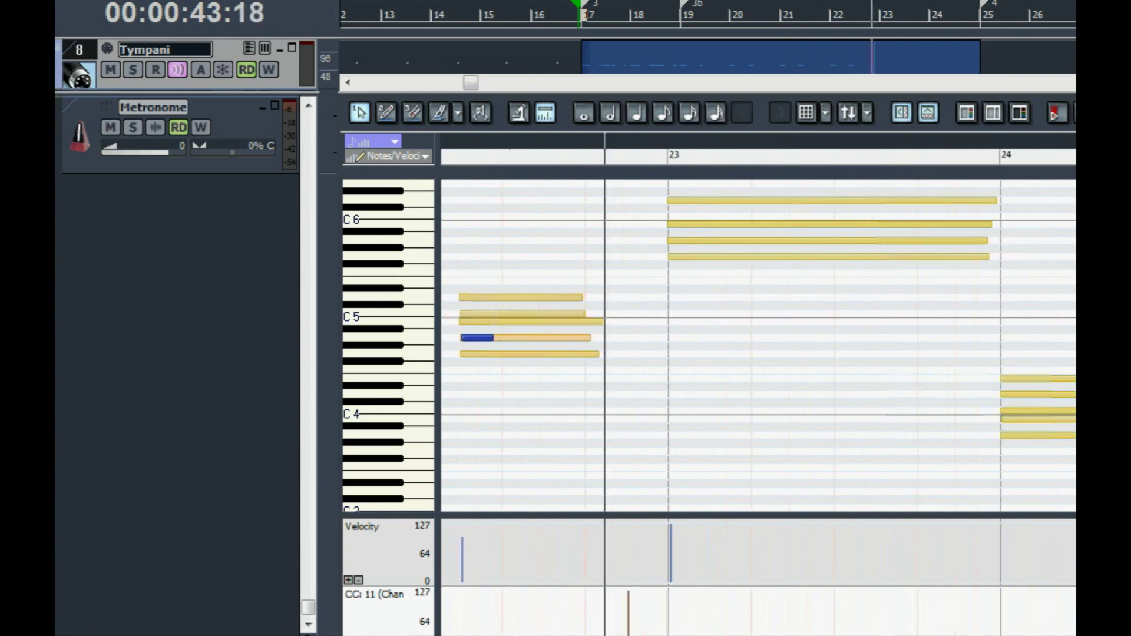
# - Record CC11 under the long low note from bar 21, draw more CC11 from bar 23, then play back
pyautogui.scroll(-5, 777, 395)
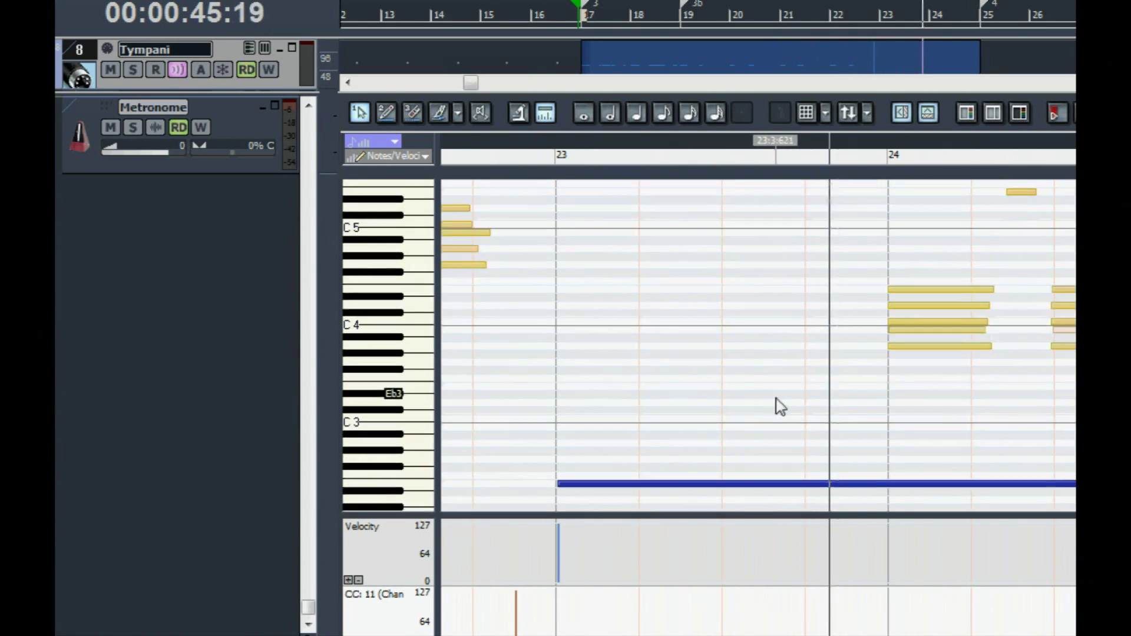
pyautogui.click(742, 436)
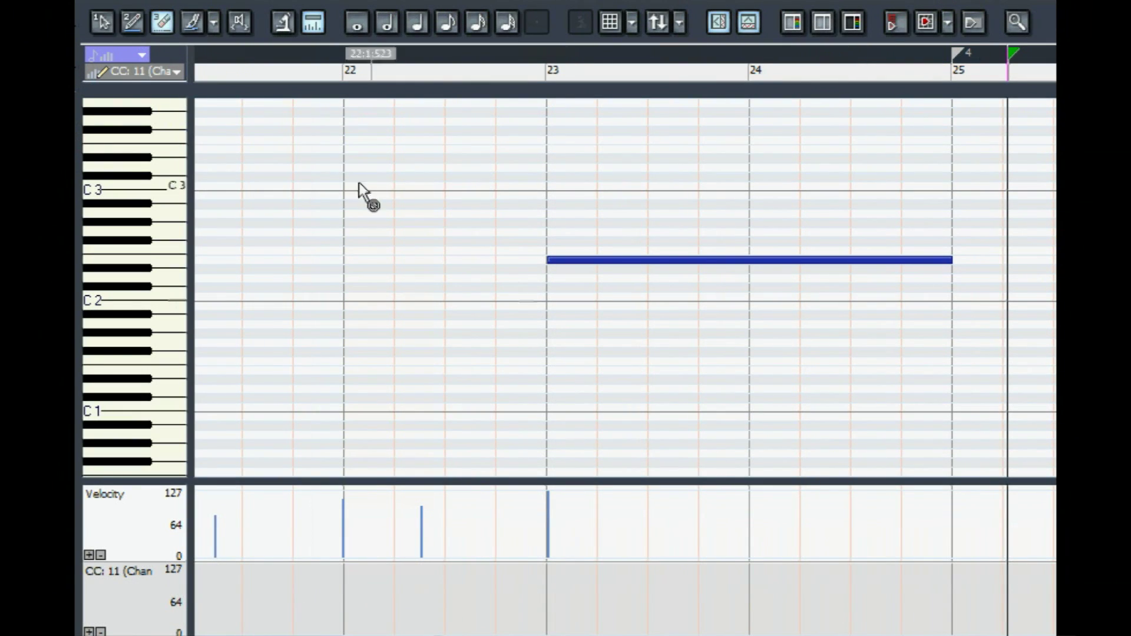
pyautogui.click(220, 82)
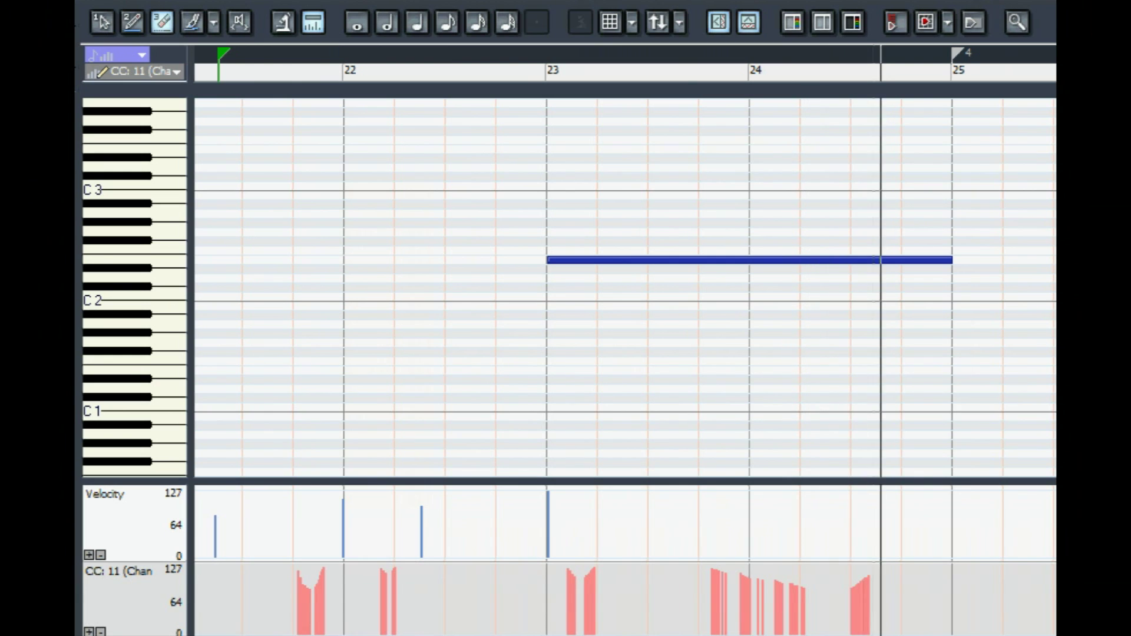
pyautogui.press('space')
pyautogui.moveTo(541, 569)
pyautogui.mouseDown()
pyautogui.moveTo(592, 601)
pyautogui.moveTo(662, 590)
pyautogui.moveTo(704, 569)
pyautogui.mouseUp()
pyautogui.click(517, 71)
pyautogui.press('space')
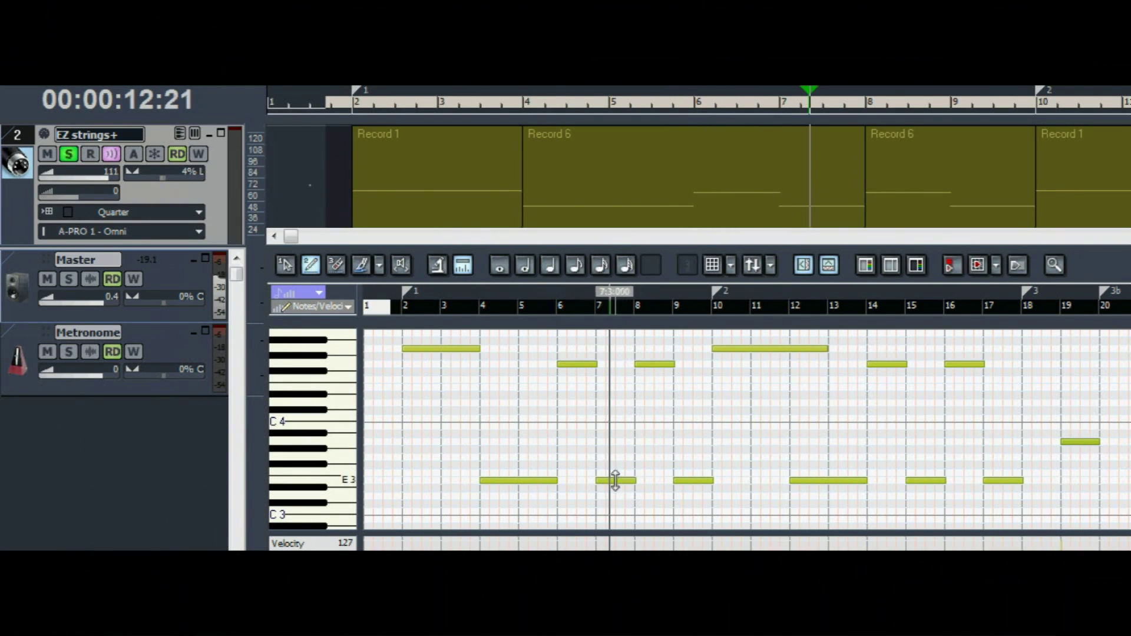
# - Play the EZ strings+ part from bar 6 with no notes selected, then stop
pyautogui.click(552, 307)
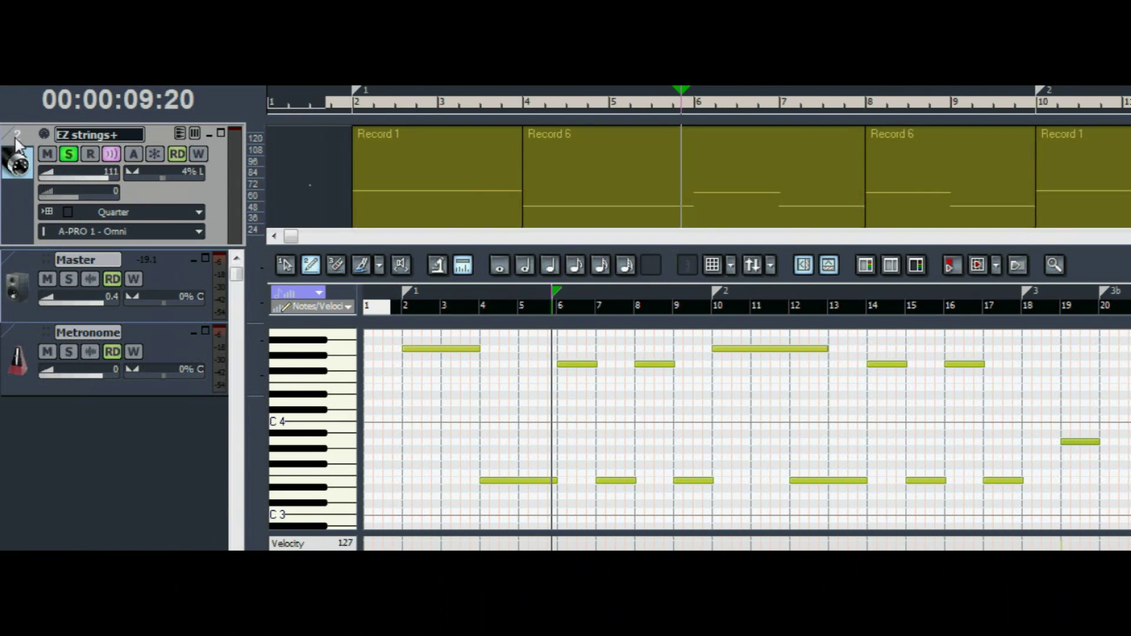
pyautogui.click(18, 138)
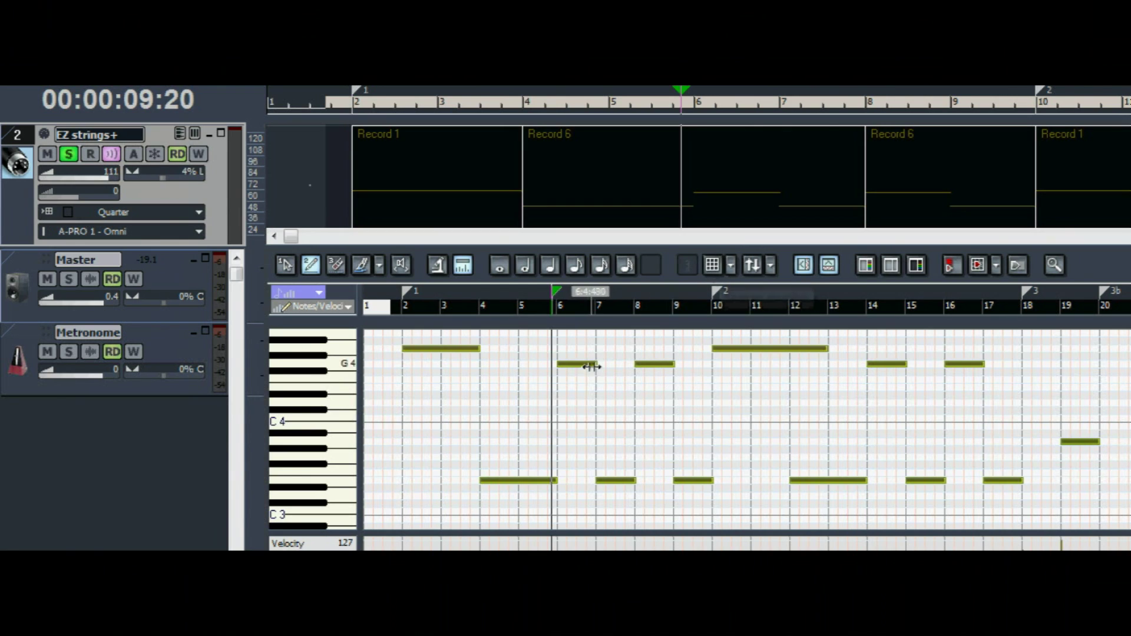
pyautogui.hotkey('ctrl', 'a')
pyautogui.click(599, 384)
pyautogui.press('space')
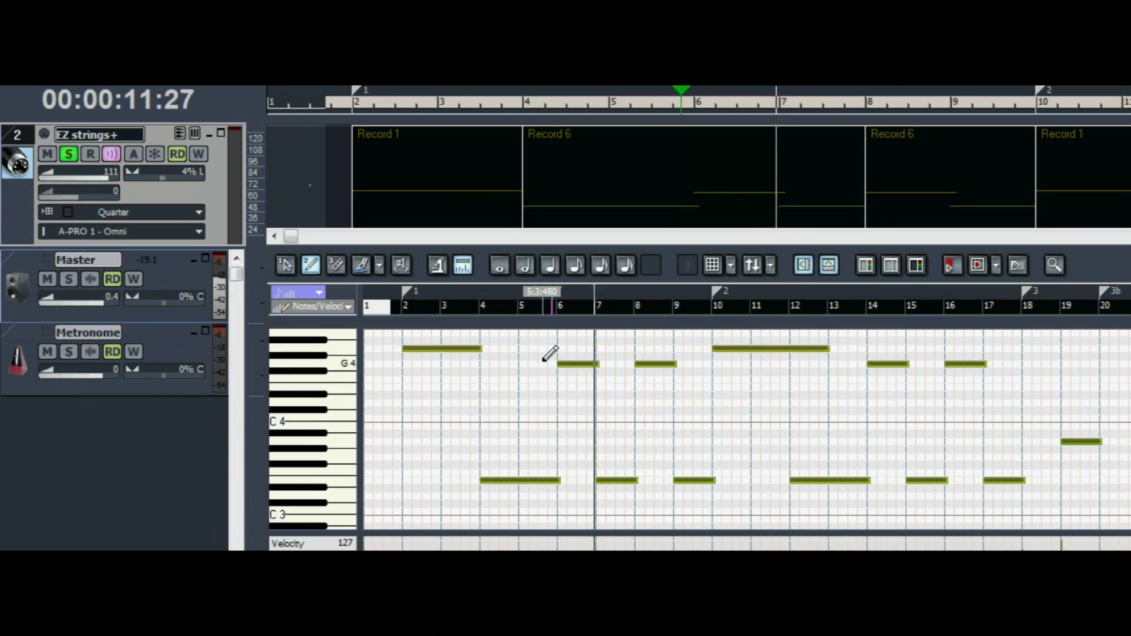
pyautogui.press('space')
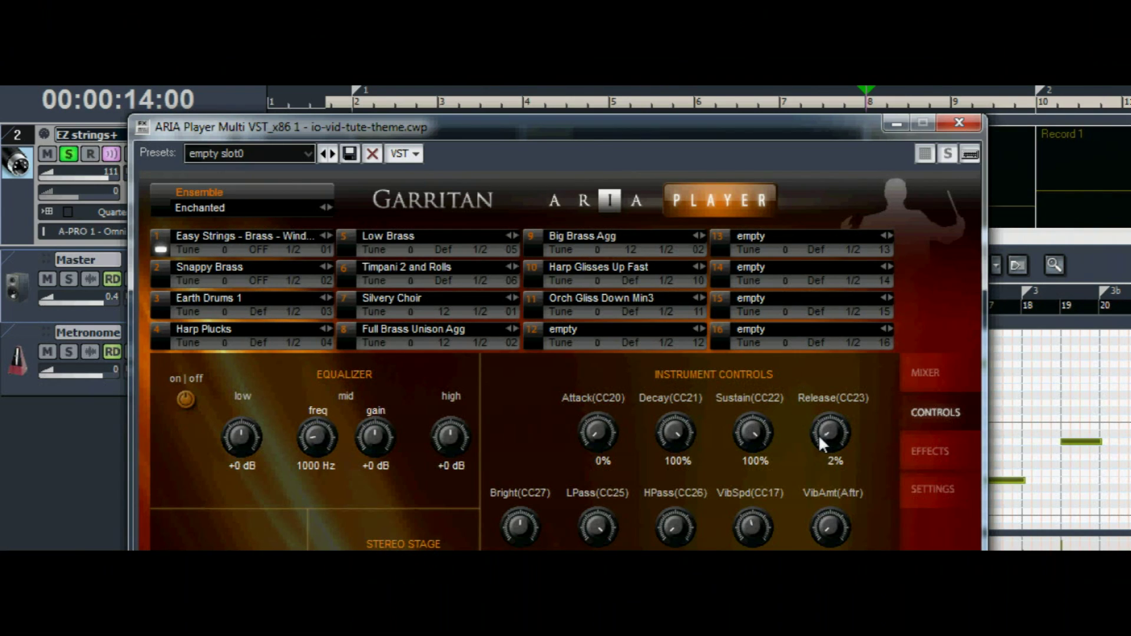
# - Raise ARIA Player Release (CC23) to 14%, move the player aside, and play the strings from measure 6
pyautogui.moveTo(811, 427); pyautogui.dragTo(809, 401)
pyautogui.moveTo(592, 125); pyautogui.dragTo(1130, 142)
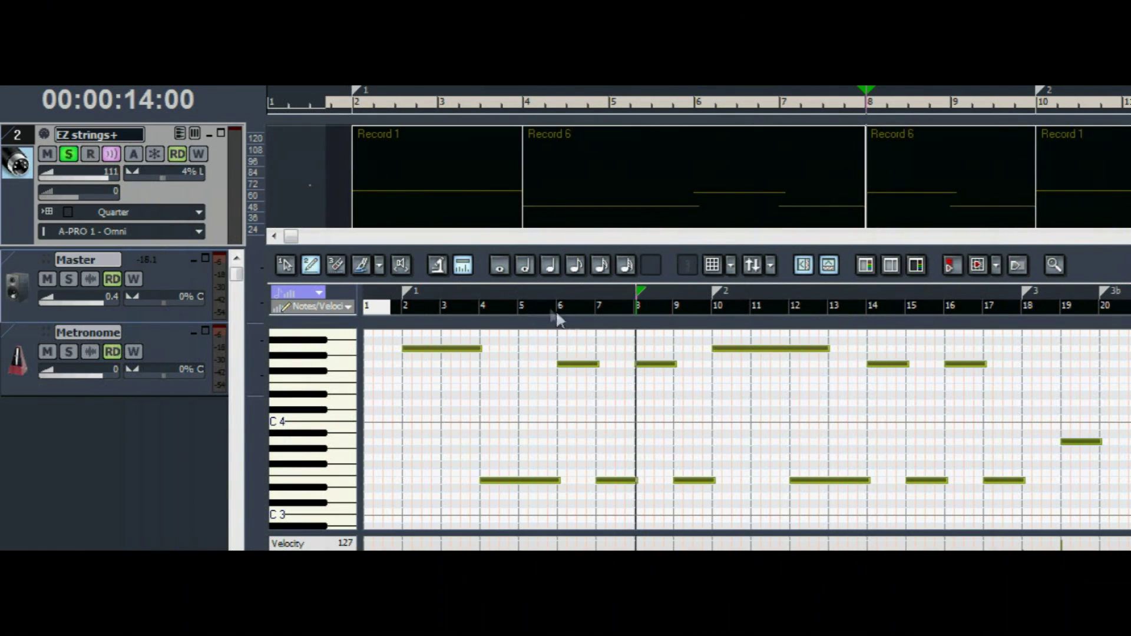
pyautogui.click(556, 305)
pyautogui.press('space')
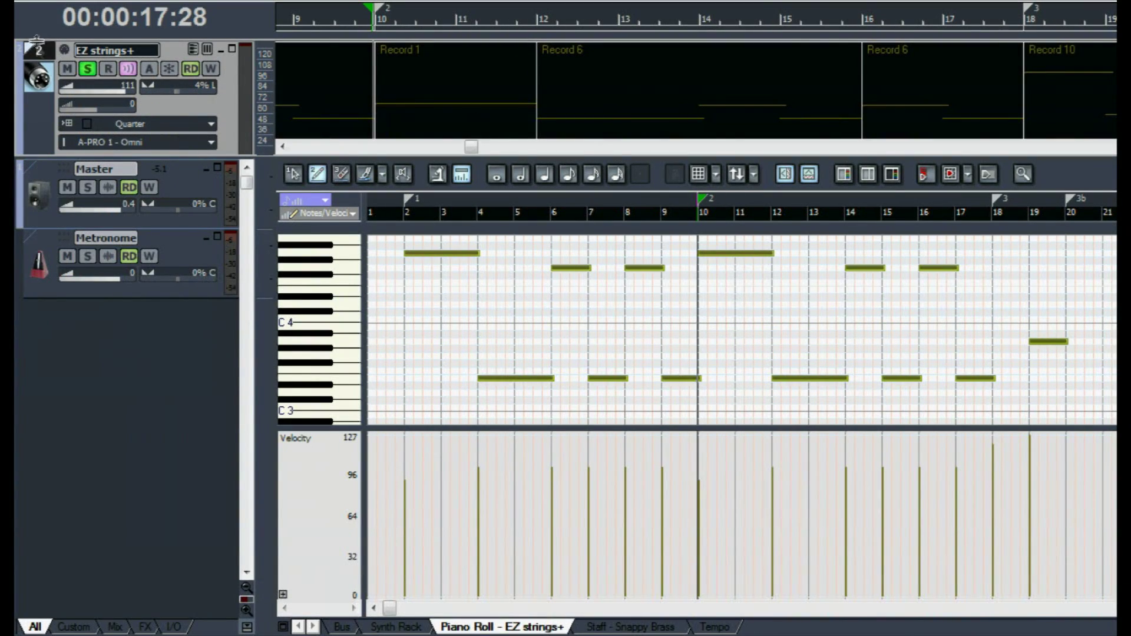
pyautogui.click(37, 52)
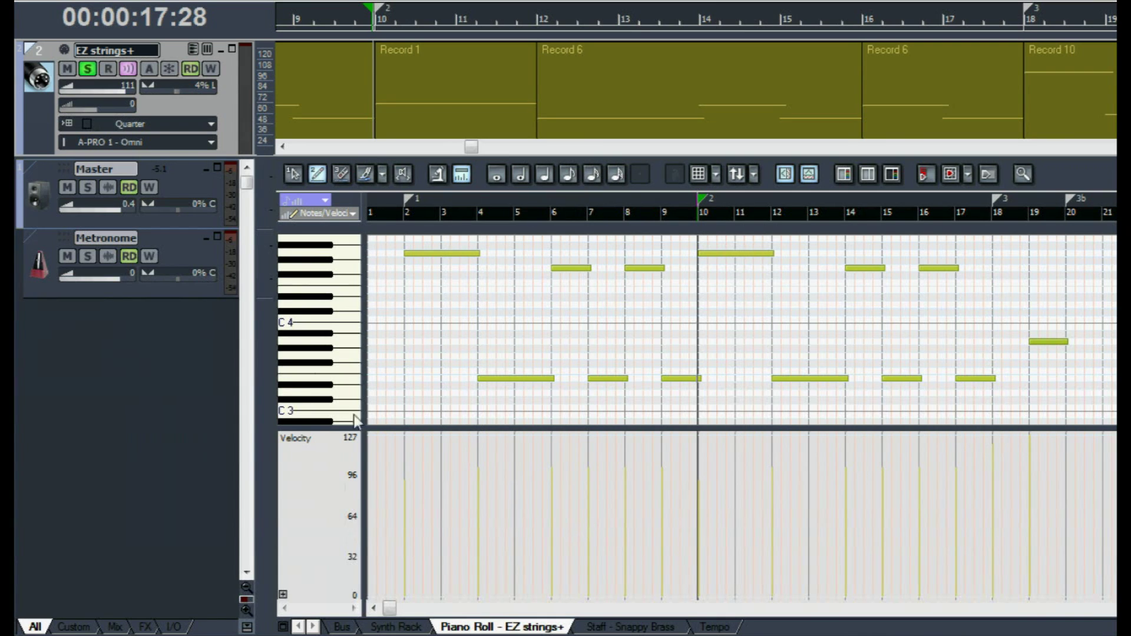
# - Set the EZ strings+ track's foreground colour to blue in Track Properties
pyautogui.rightClick(214, 105)
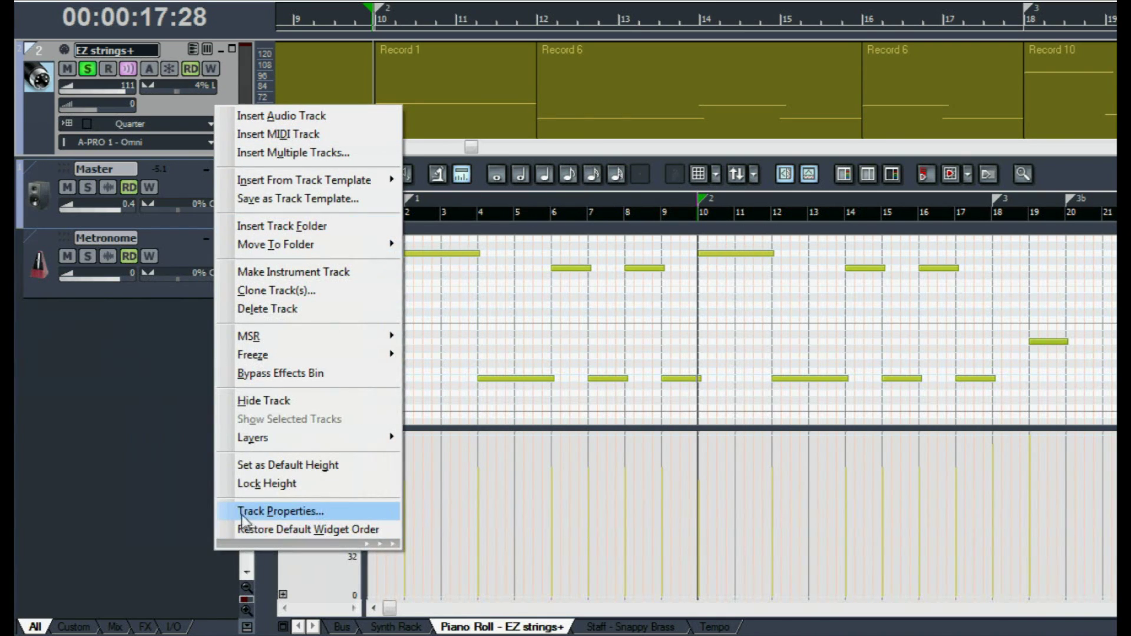
pyautogui.click(281, 512)
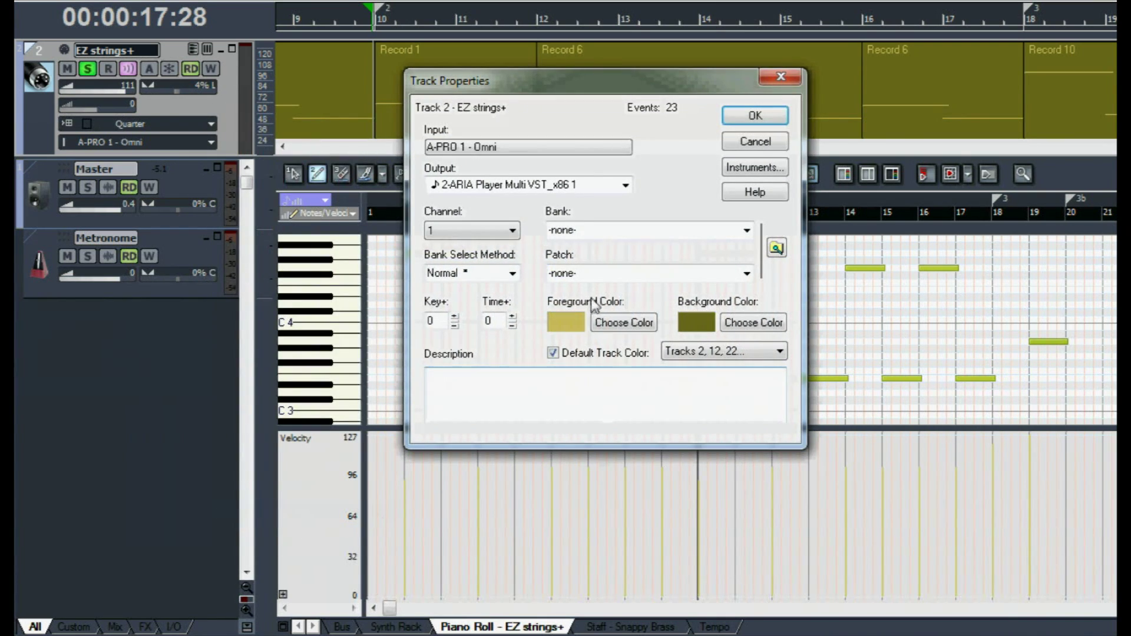
pyautogui.click(619, 325)
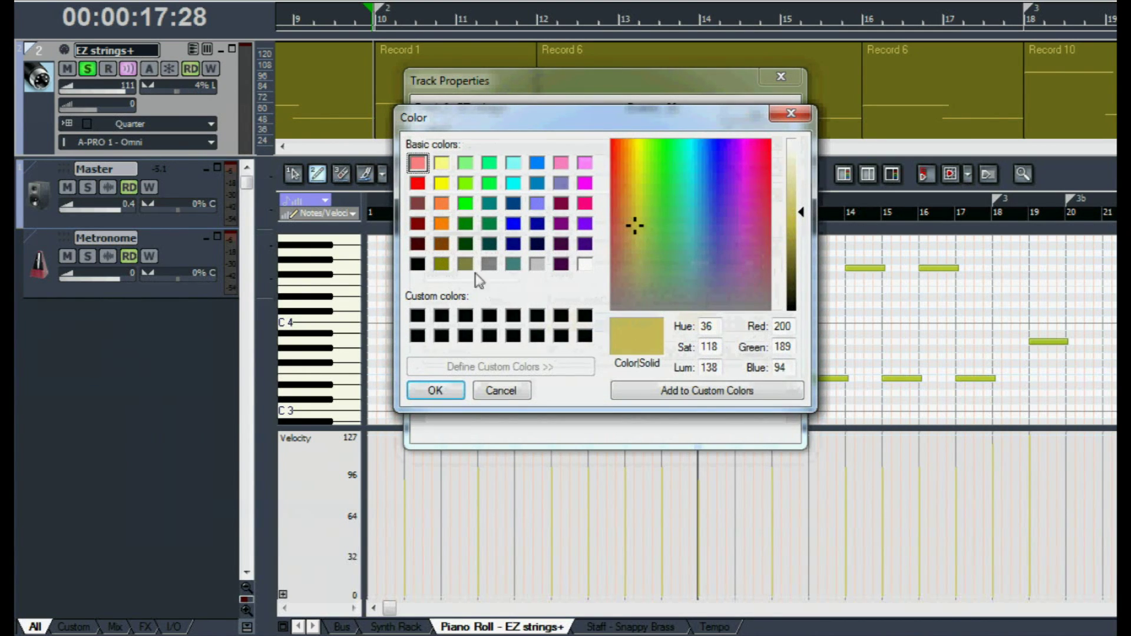
pyautogui.click(512, 224)
pyautogui.click(436, 391)
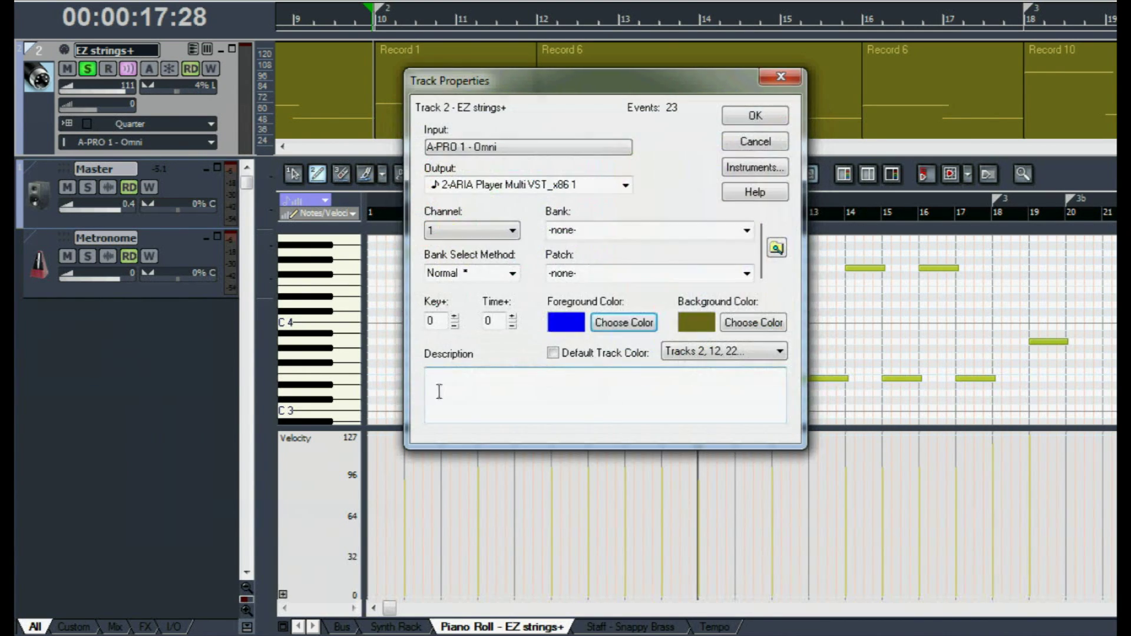
pyautogui.click(757, 117)
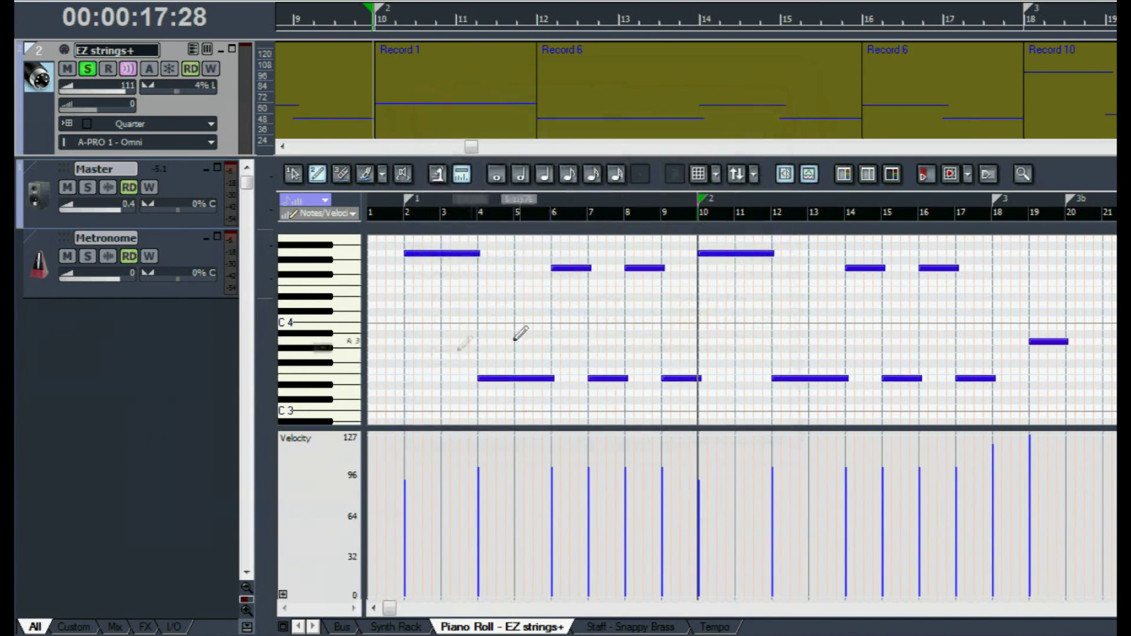
# - Add a second controller lane for CC 1 (Control 1), then arm EZ strings+ and record
pyautogui.click(283, 595)
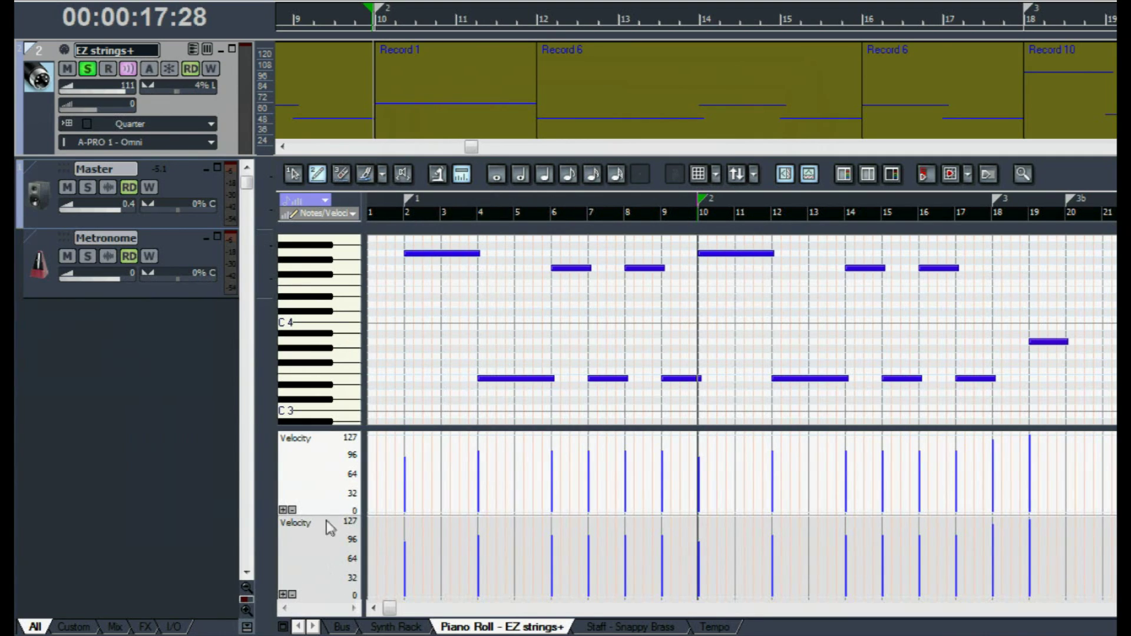
pyautogui.click(352, 214)
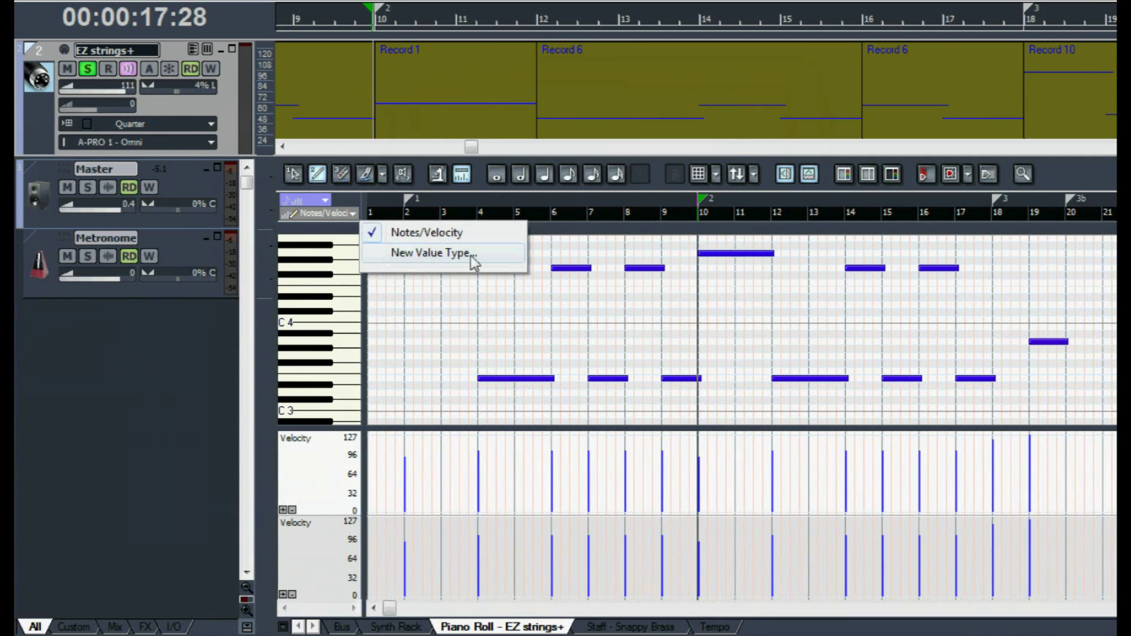
pyautogui.click(451, 253)
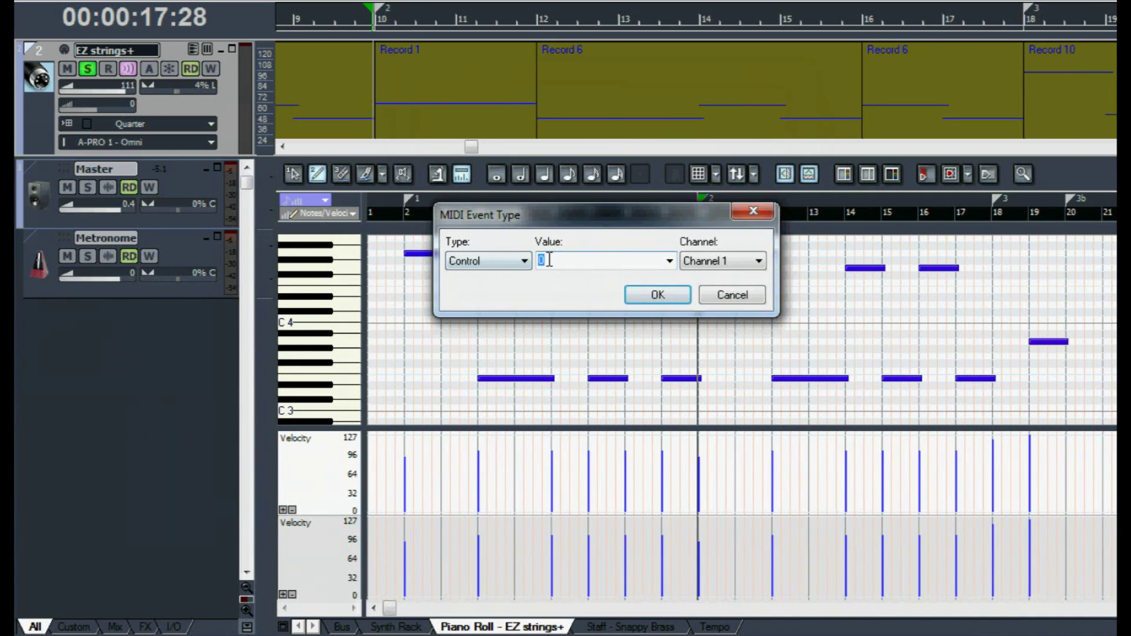
pyautogui.click(639, 301)
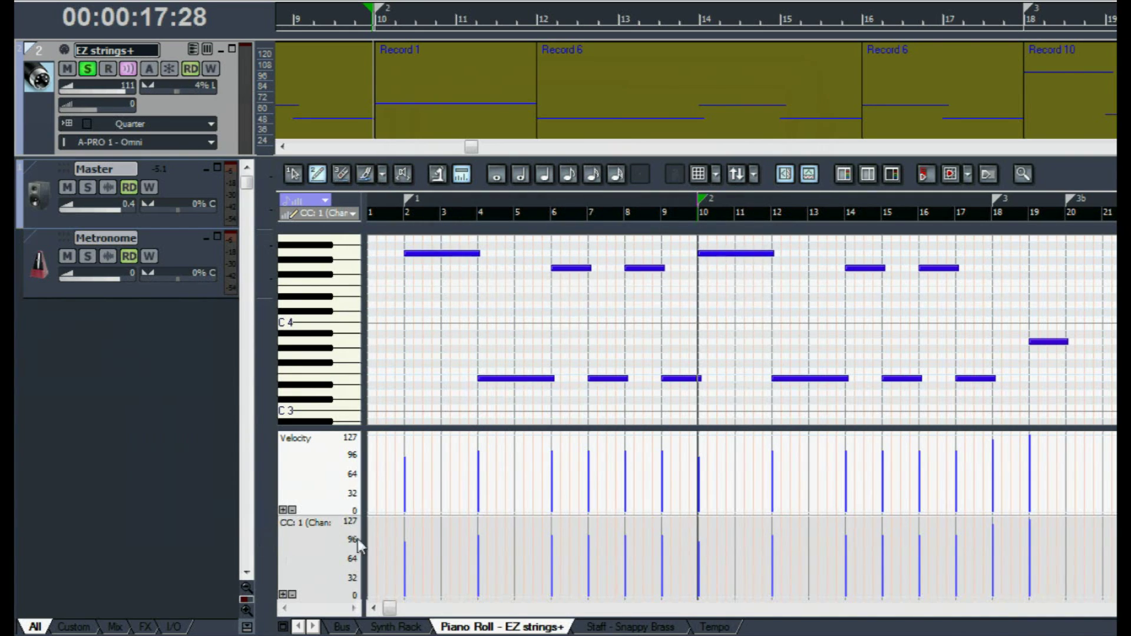
pyautogui.click(108, 68)
pyautogui.press('r')
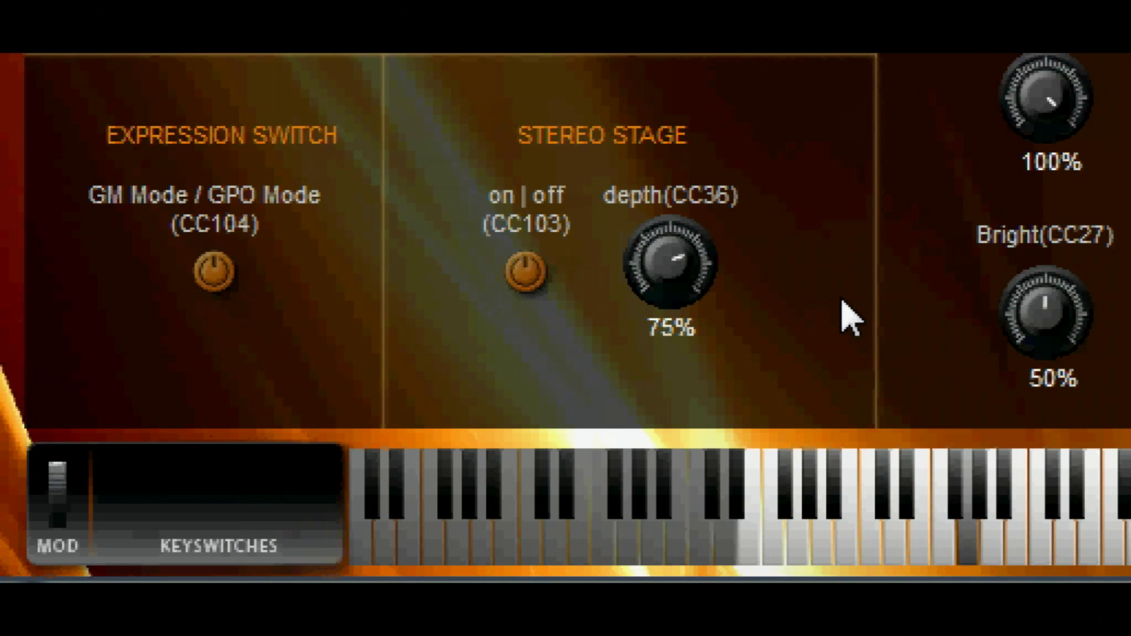
# - Toggle the GM/GPO expression switch back off, enable Stereo Stage, and raise its depth (CC36) to 94%
pyautogui.click(215, 272)
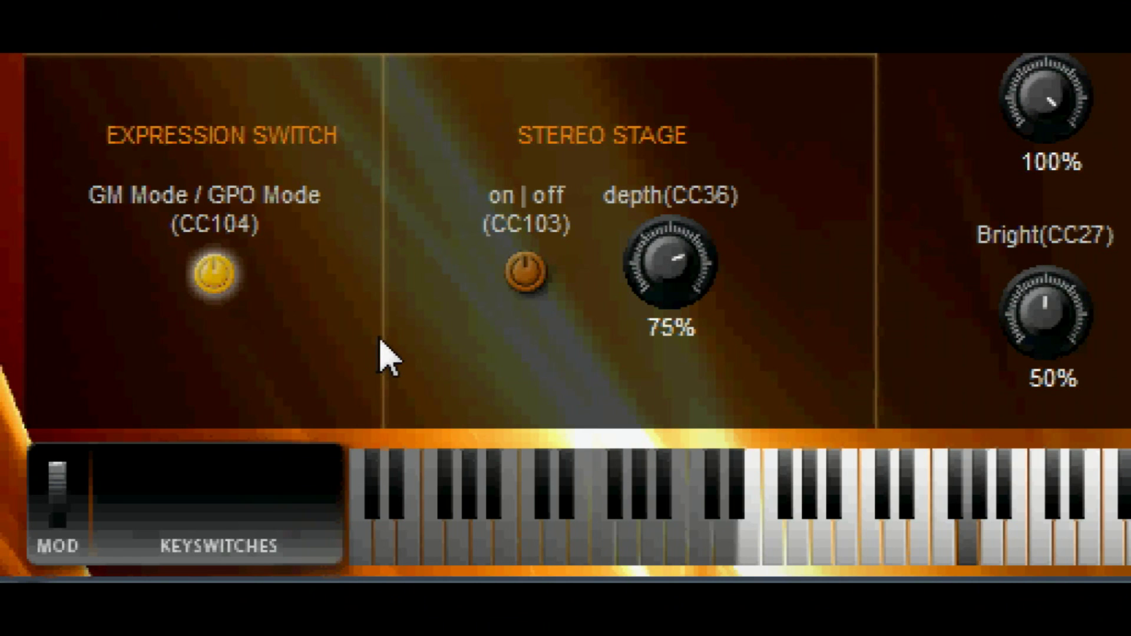
pyautogui.click(209, 287)
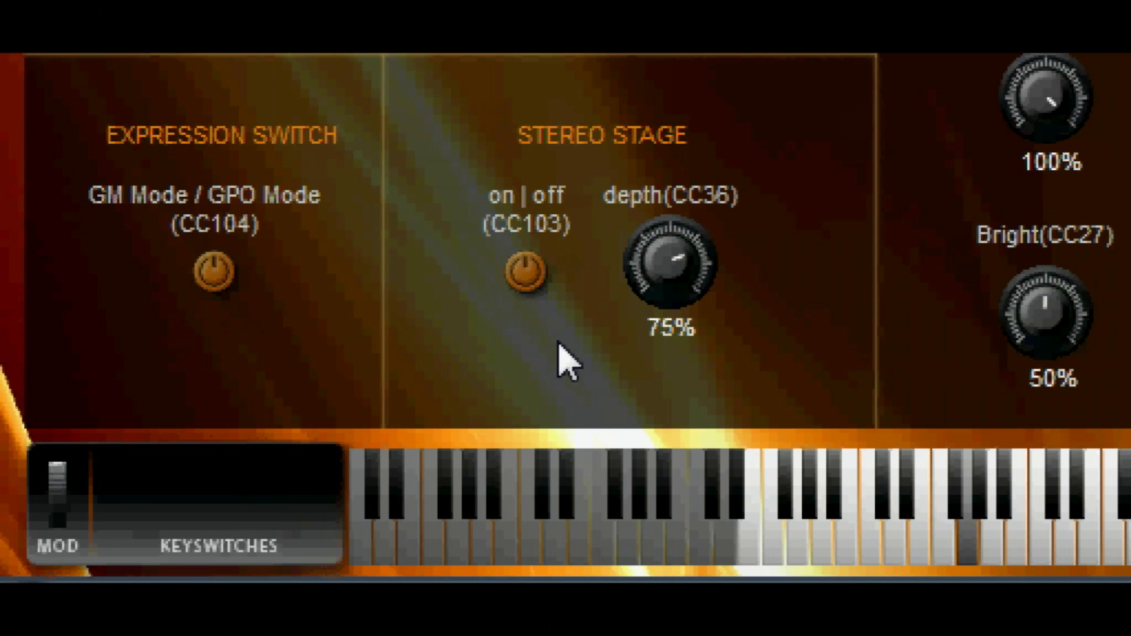
pyautogui.click(532, 275)
pyautogui.moveTo(660, 294); pyautogui.dragTo(656, 207)
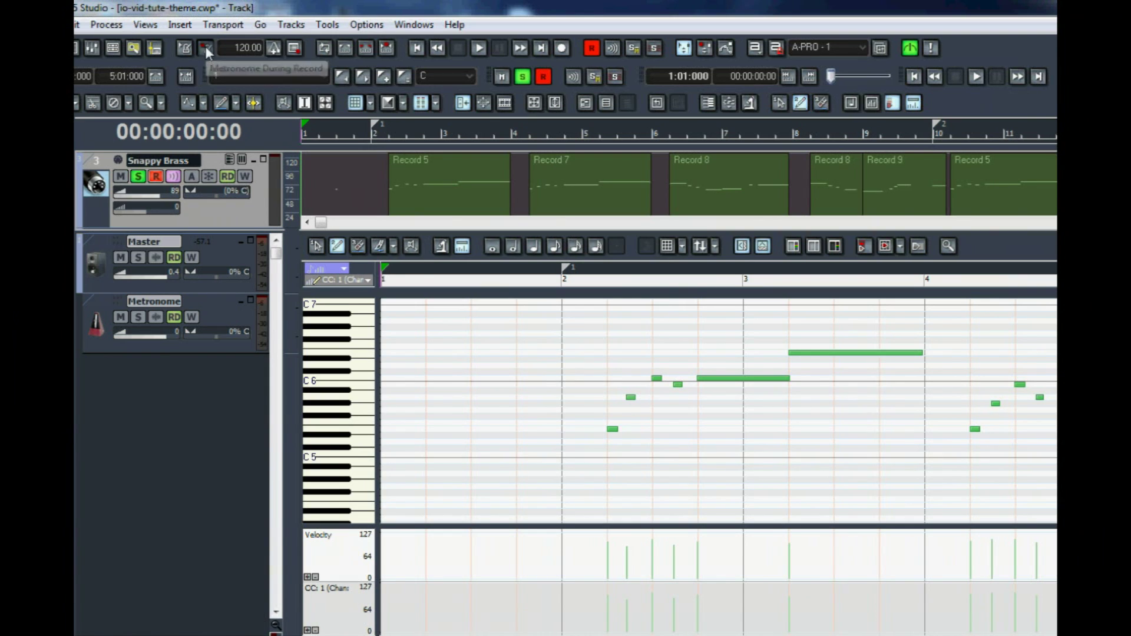
# - Enable Metronome During Record, audition the brass, and add a ChanAft lane below CC 1
pyautogui.click(205, 49)
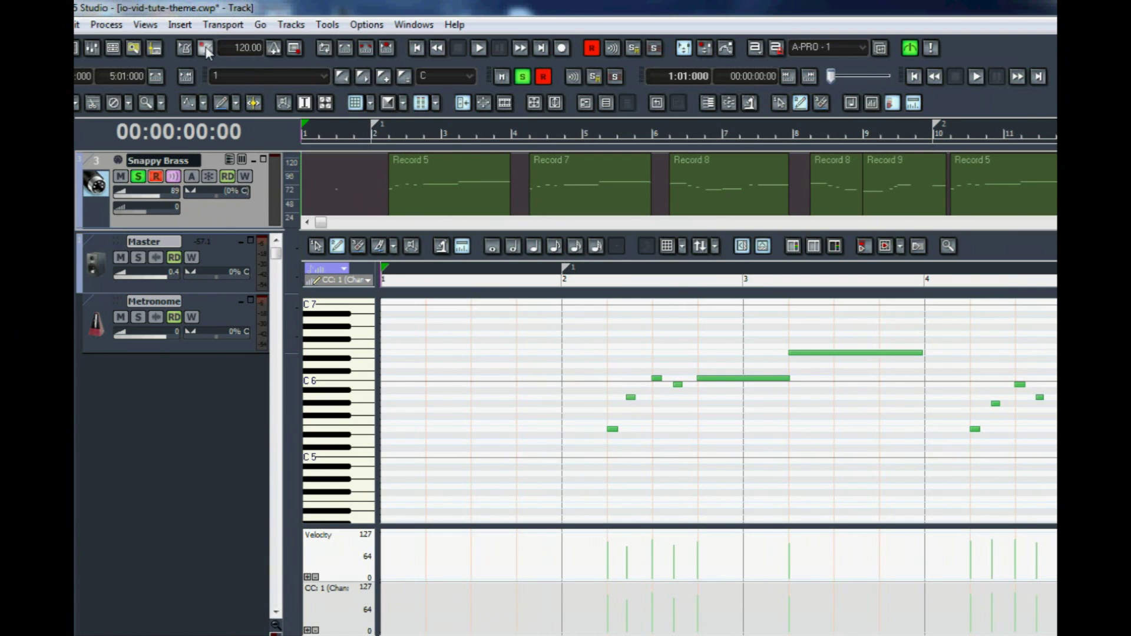
pyautogui.press('space')
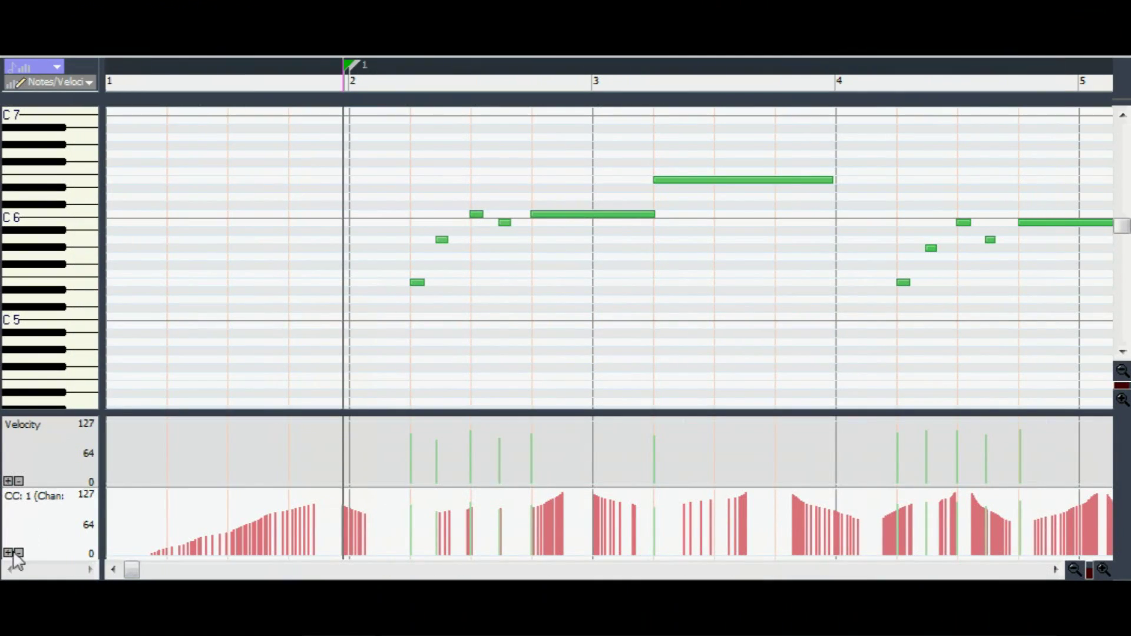
pyautogui.click(9, 552)
pyautogui.click(90, 83)
pyautogui.click(156, 151)
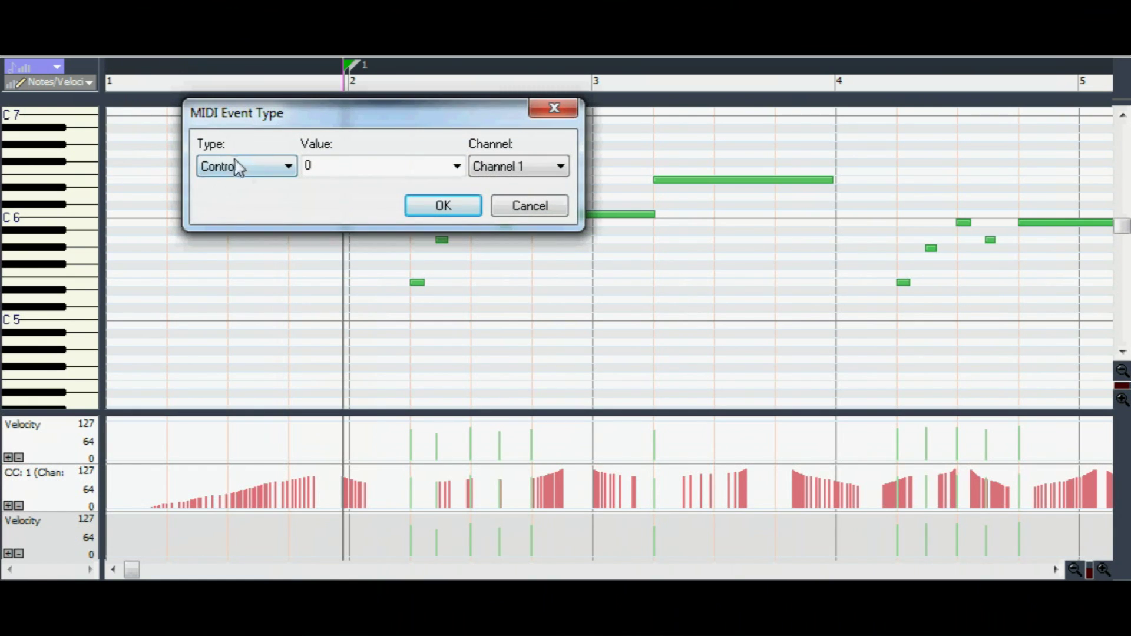
pyautogui.click(295, 167)
pyautogui.click(215, 199)
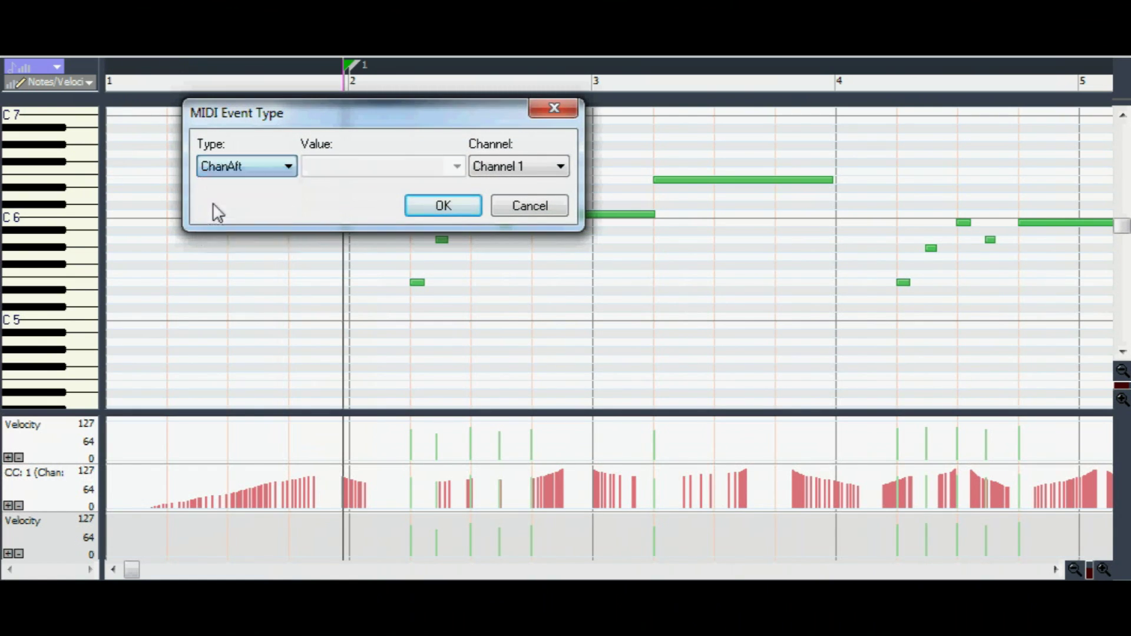
pyautogui.click(442, 206)
pyautogui.press('space')
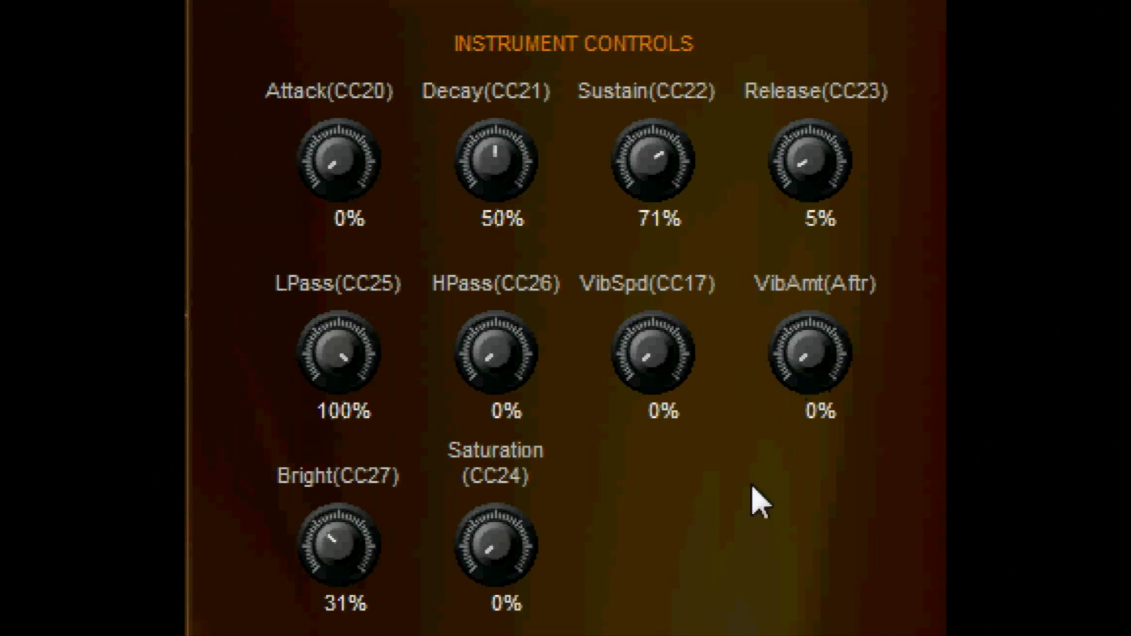
# - Raise the VibAmt (Aftr) knob and nudge the VibSpd (CC17) knob up in Instrument Controls
pyautogui.moveTo(811, 353); pyautogui.dragTo(824, 196)
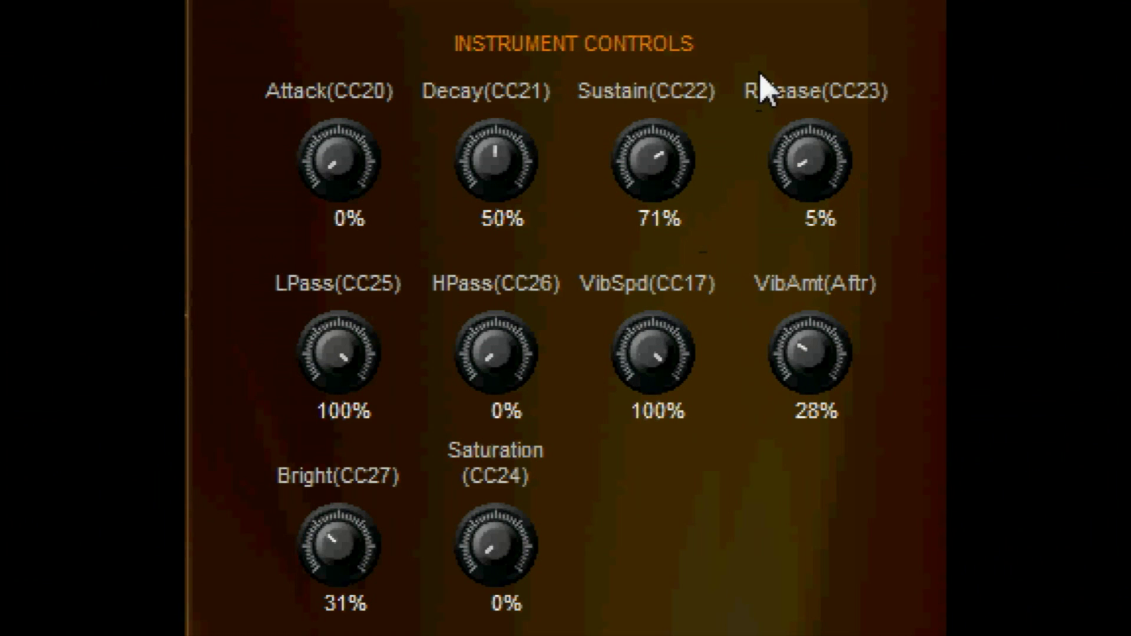
pyautogui.moveTo(633, 372); pyautogui.dragTo(647, 377)
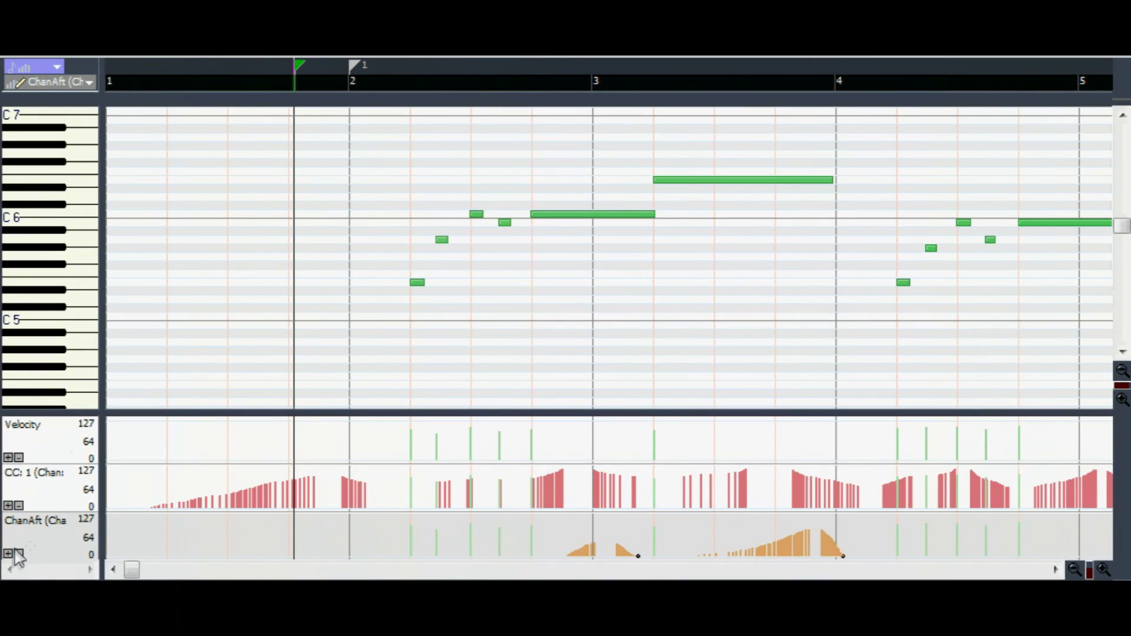
# - Add a CC 17 controller lane beneath the melody and start playback
pyautogui.click(8, 555)
pyautogui.click(89, 83)
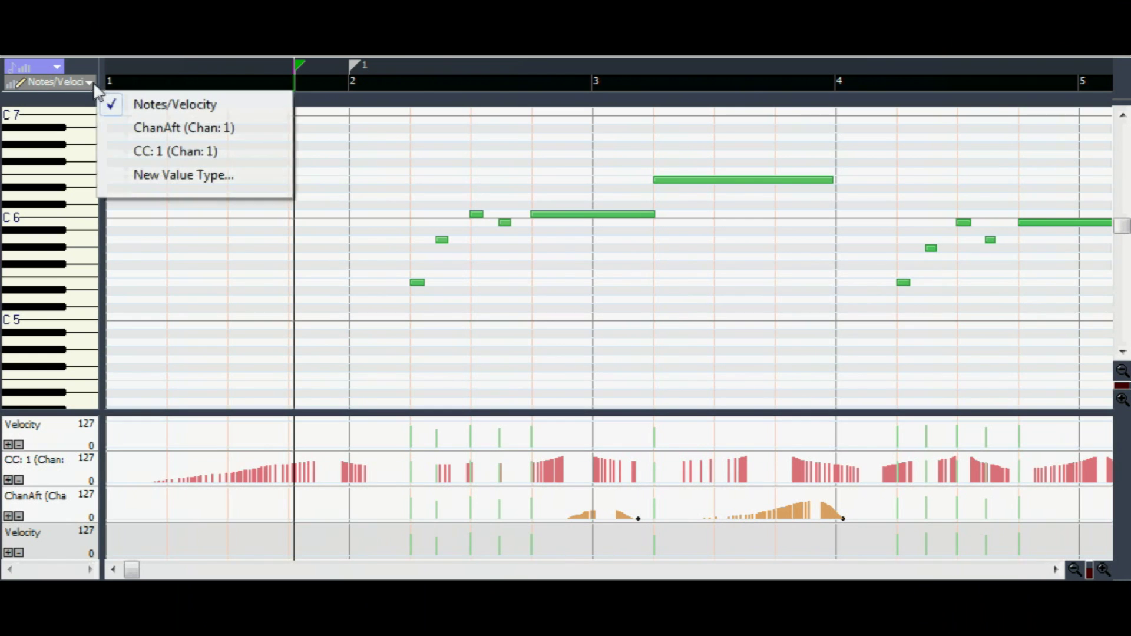
pyautogui.click(146, 180)
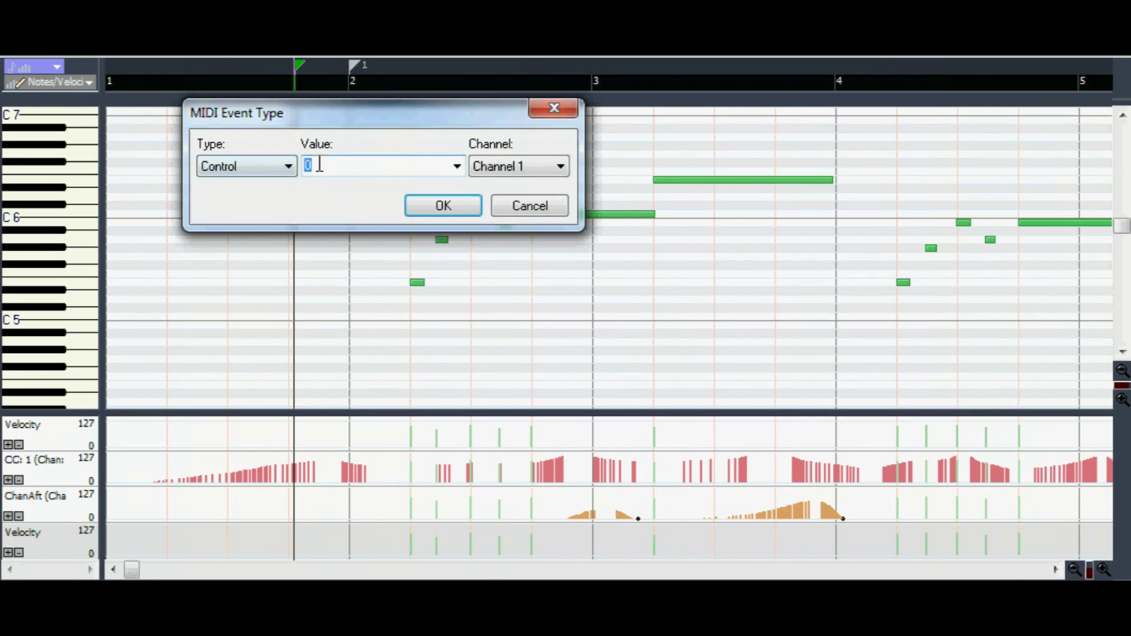
pyautogui.press('Return')
pyautogui.press('space')
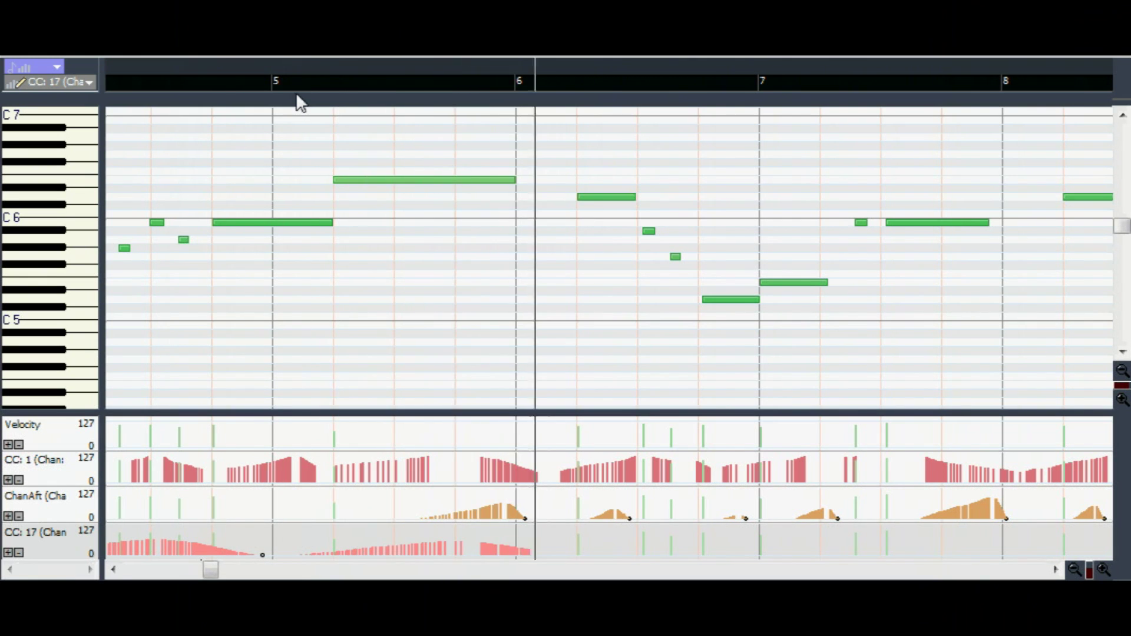
# - Enlarge the controller panes and draw a CC17 swell peaking near 96 around bars 5–6
pyautogui.hscroll(-5, 264, 464)
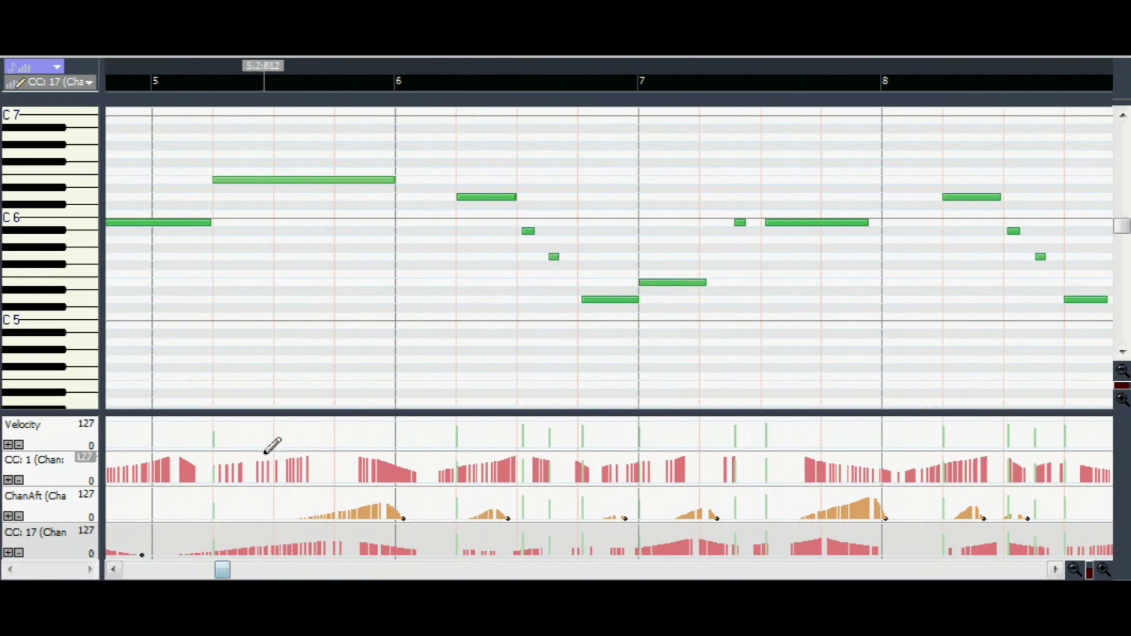
pyautogui.moveTo(266, 410); pyautogui.dragTo(276, 225)
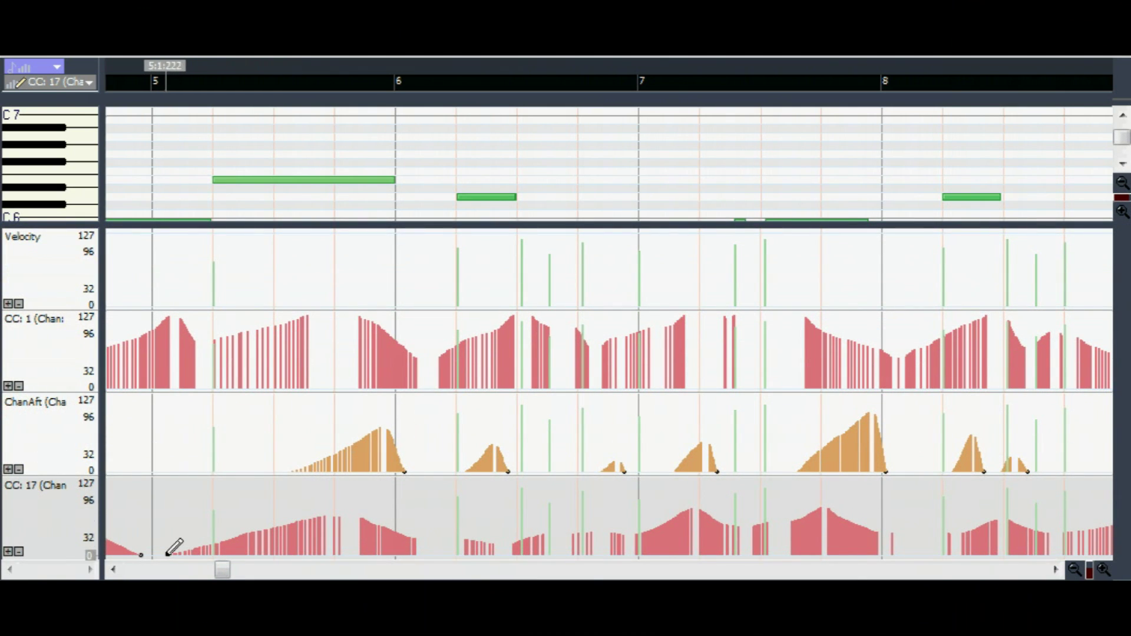
pyautogui.moveTo(186, 520)
pyautogui.mouseDown()
pyautogui.moveTo(216, 505)
pyautogui.moveTo(242, 536)
pyautogui.moveTo(359, 508)
pyautogui.moveTo(395, 531)
pyautogui.mouseUp()
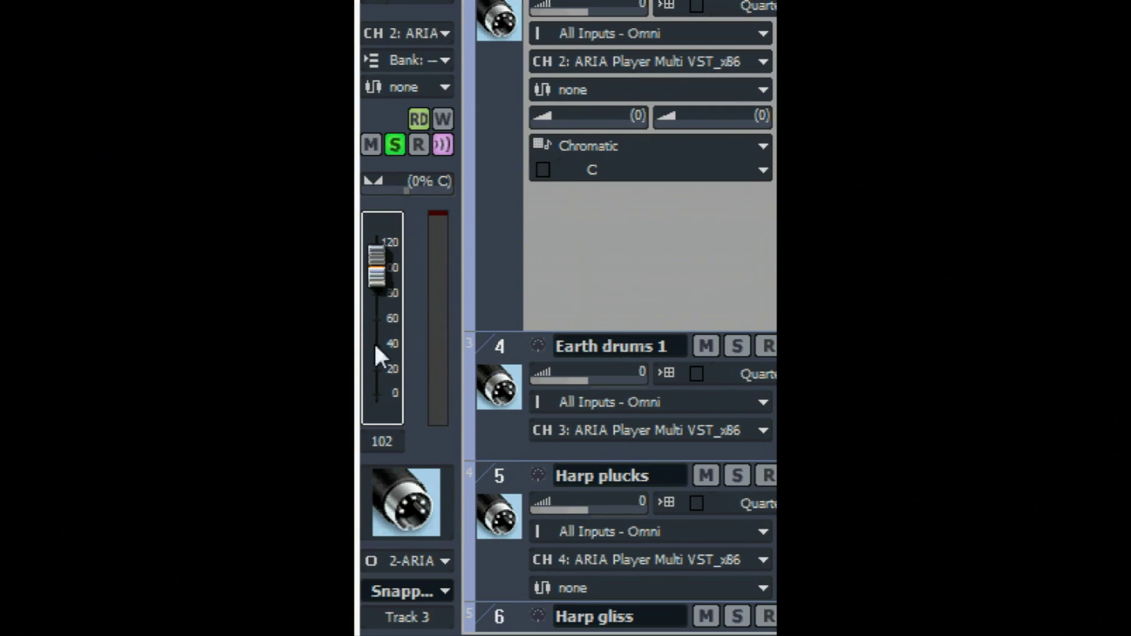
# - Turn on Automation Write Enable for the Snappy Brass volume fader so W lights
pyautogui.rightClick(379, 341)
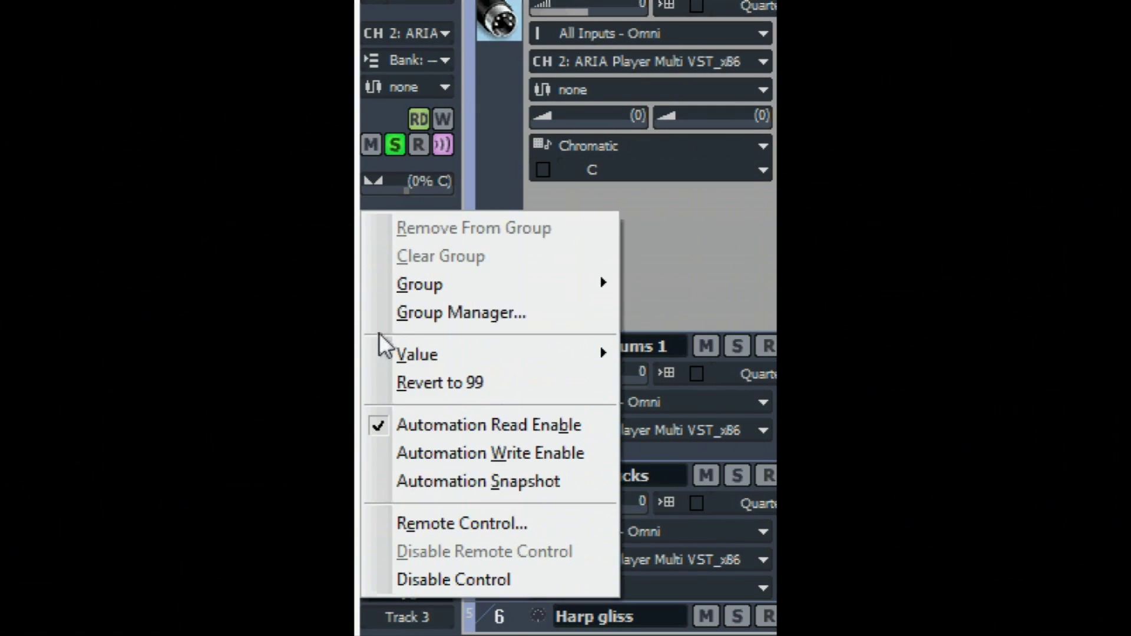
pyautogui.click(383, 452)
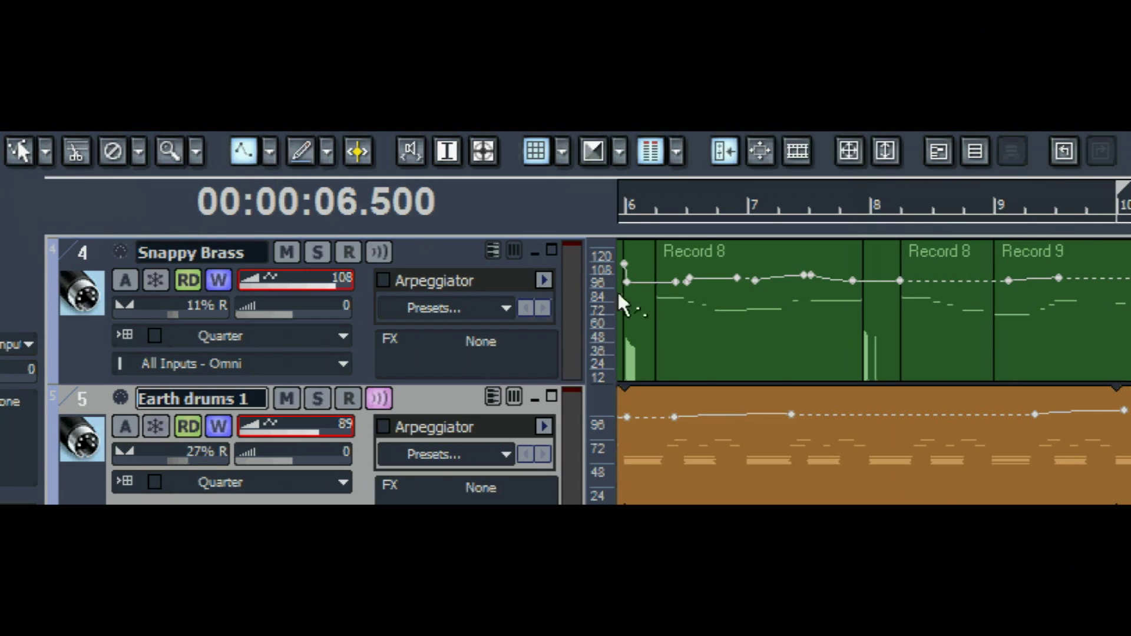
# - Set the envelope's starting volume, select the Record 8 clip, and return to envelope editing
pyautogui.moveTo(732, 276)
pyautogui.mouseDown()
pyautogui.moveTo(731, 267)
pyautogui.moveTo(746, 291)
pyautogui.mouseUp()
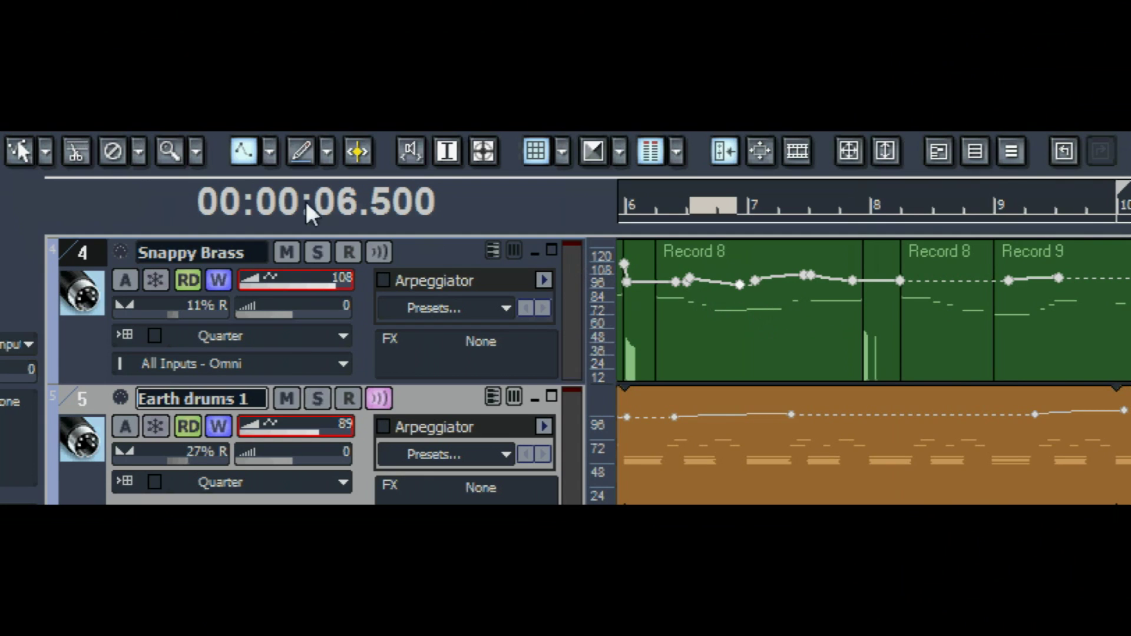
pyautogui.click(21, 151)
pyautogui.click(768, 342)
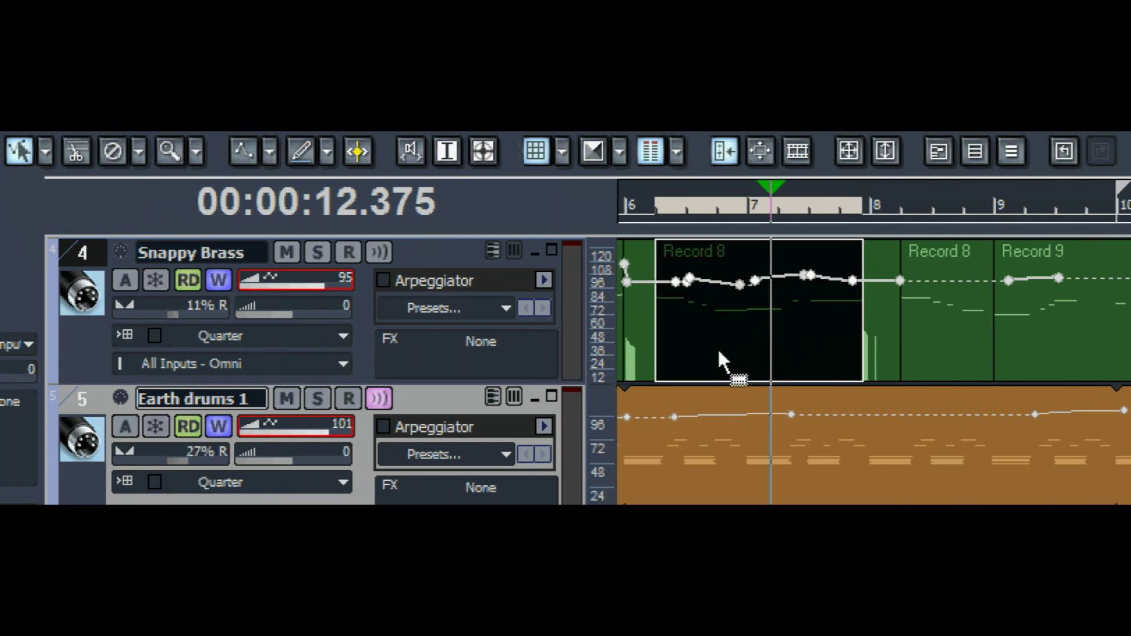
pyautogui.press('e')
pyautogui.press('s')
pyautogui.press('e')
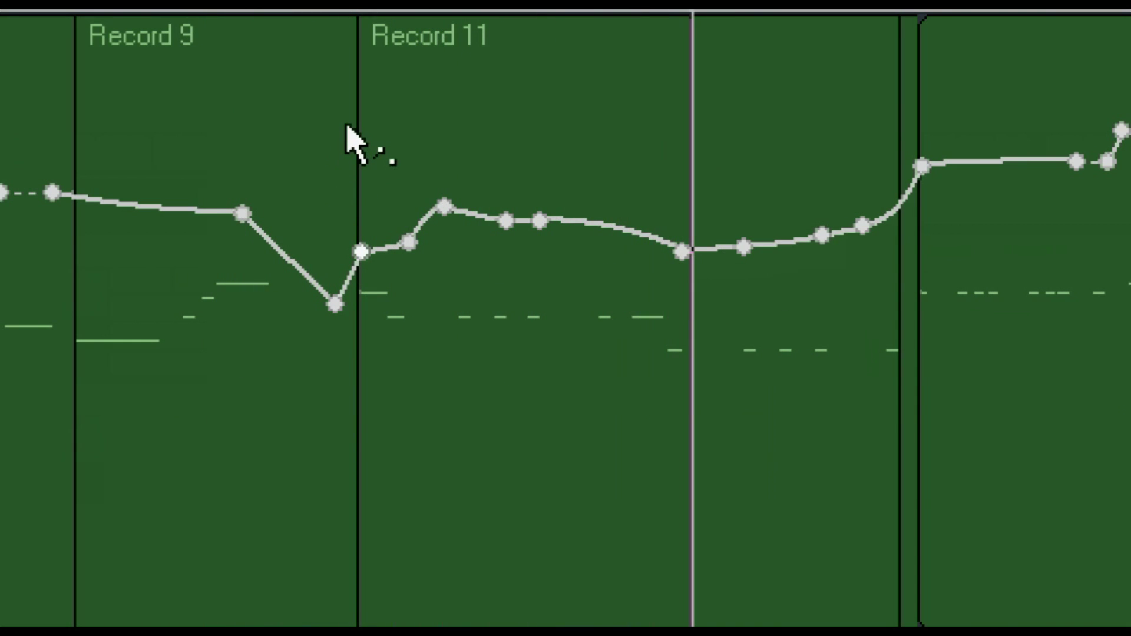
# - Raise all of Record 11's volume nodes together and play back the louder section
pyautogui.moveTo(344, 122); pyautogui.dragTo(987, 429)
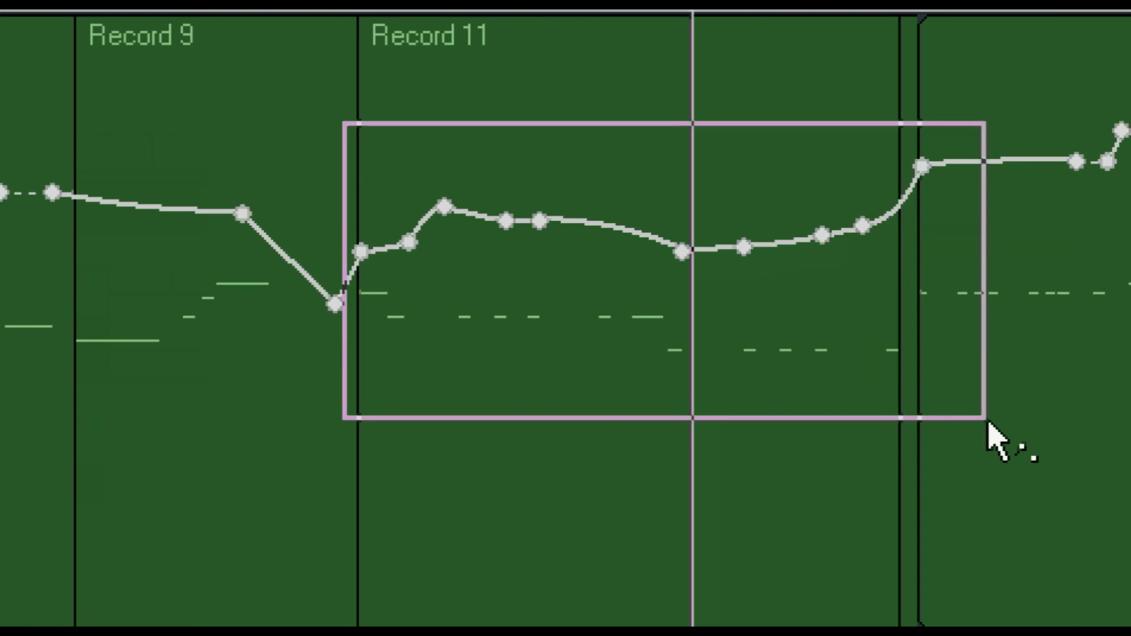
pyautogui.moveTo(601, 229); pyautogui.dragTo(600, 148)
pyautogui.press('space')
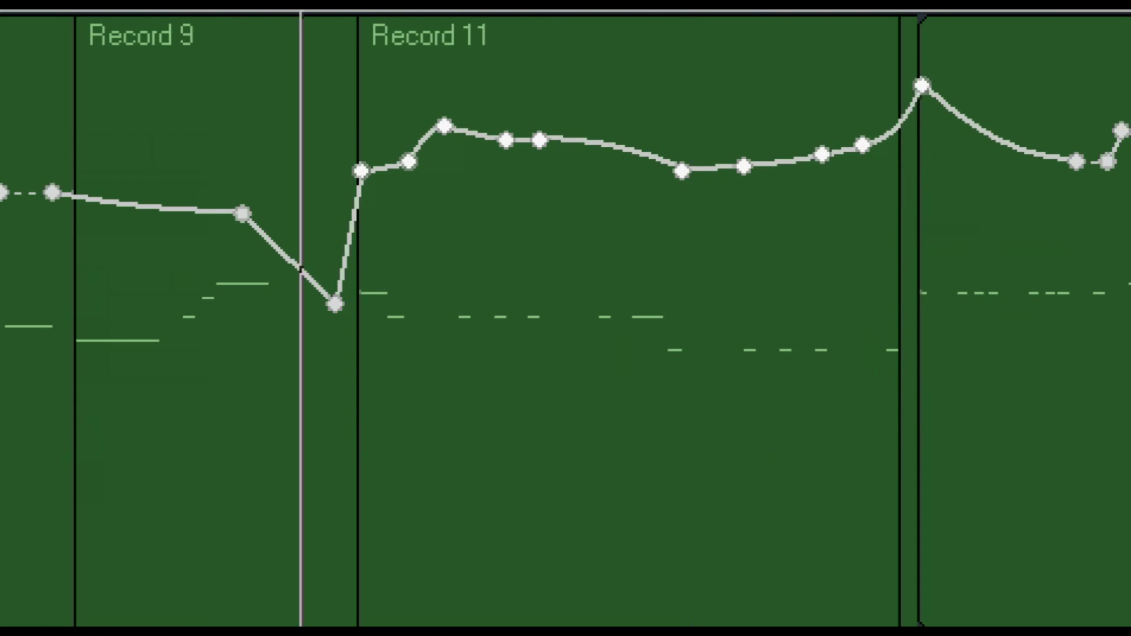
pyautogui.click(490, 212)
# - Lift individual Record 11 volume nodes, one to 99, then raise three neighbouring points
pyautogui.moveTo(539, 139); pyautogui.dragTo(507, 122)
pyautogui.moveTo(681, 176); pyautogui.dragTo(673, 156)
pyautogui.press('space')
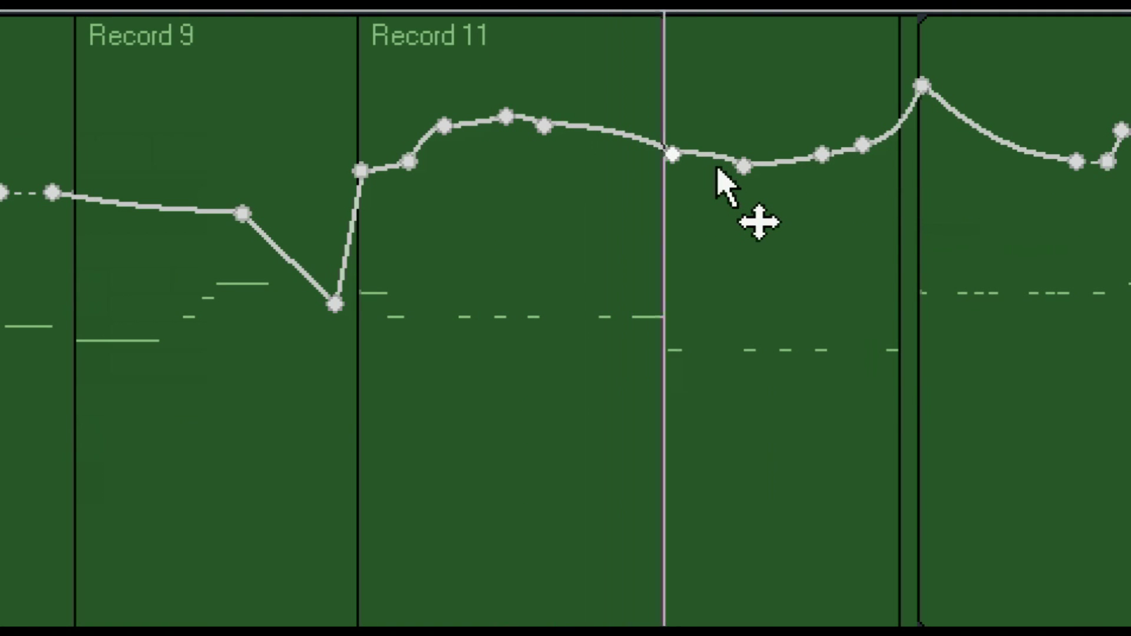
pyautogui.moveTo(722, 94); pyautogui.dragTo(886, 197)
pyautogui.moveTo(786, 166); pyautogui.dragTo(777, 102)
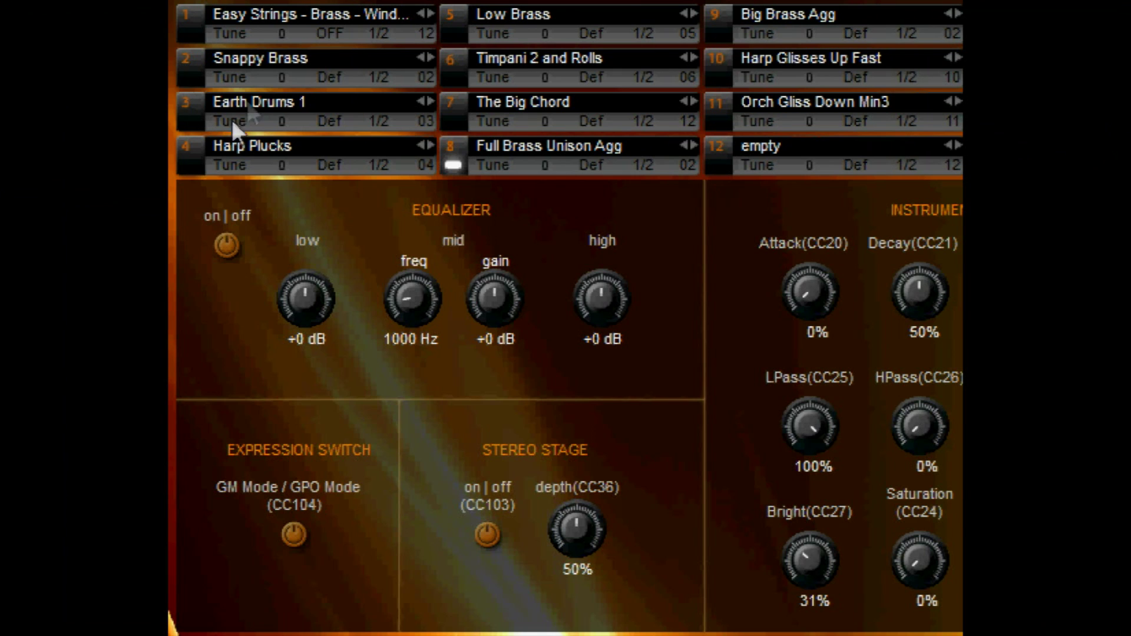
# - Set pitch-bend to OFF for Snappy Brass and 12 for Full Brass Unison Agg and Big Brass Agg
pyautogui.click(331, 73)
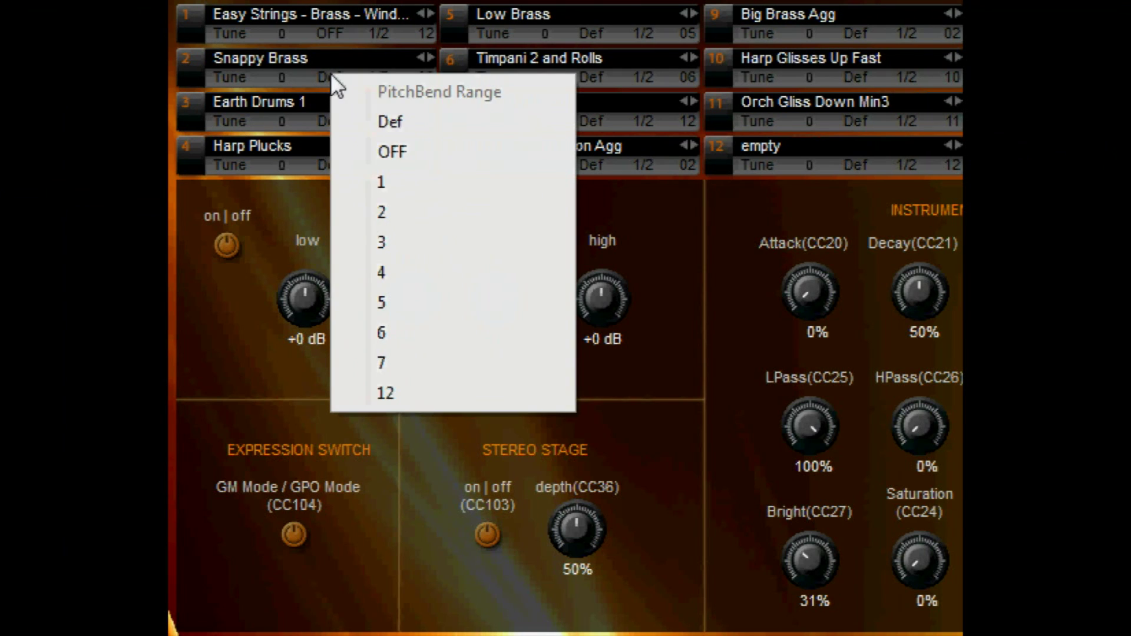
pyautogui.click(398, 158)
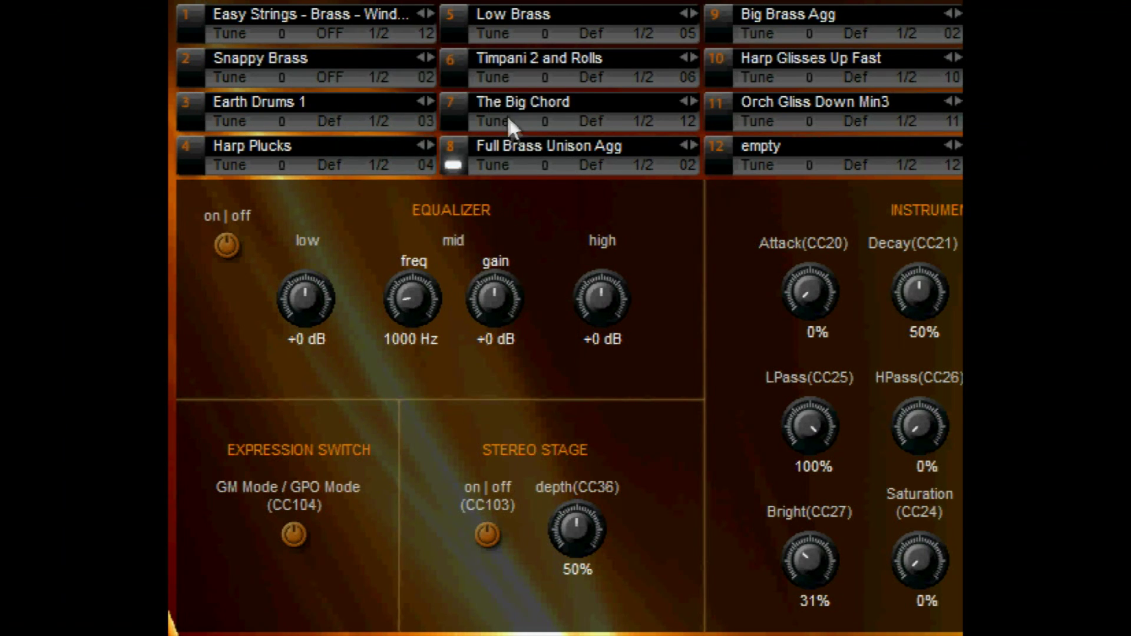
pyautogui.click(586, 171)
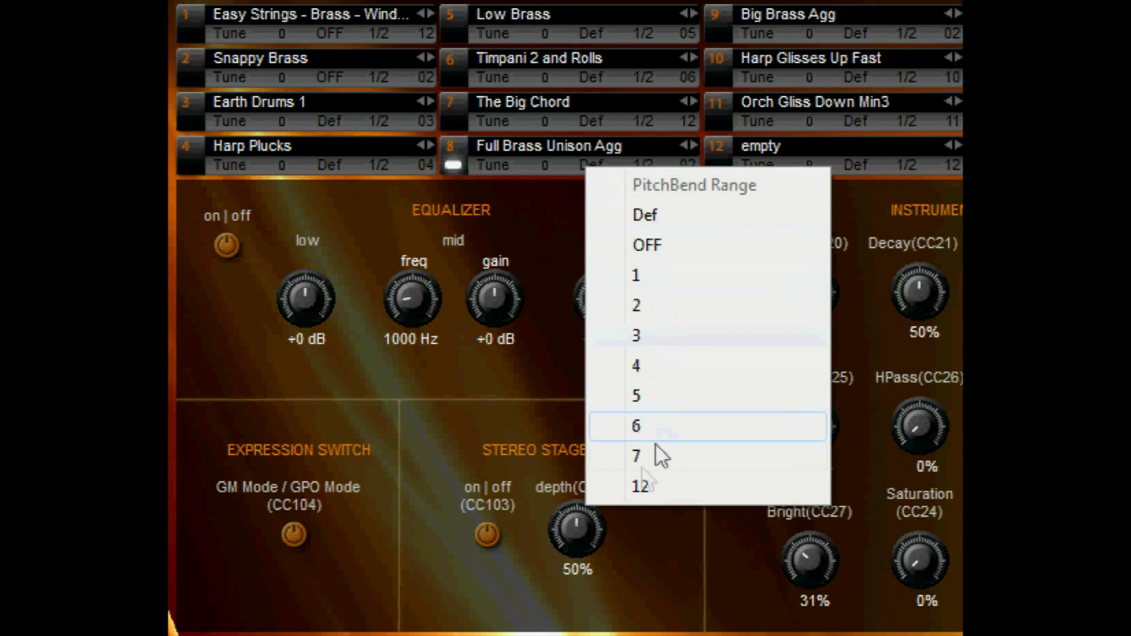
pyautogui.click(628, 494)
pyautogui.click(852, 39)
pyautogui.click(910, 358)
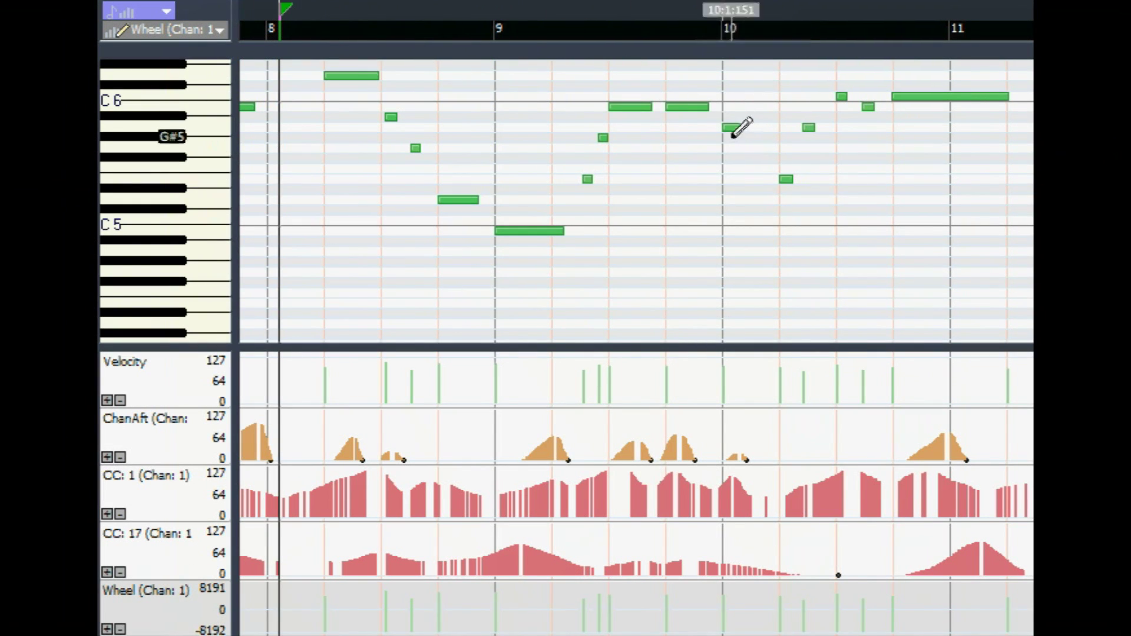
# - Play from just before bar 9 and draw two Wheel ramps from -8192 up to 0
pyautogui.click(480, 36)
pyautogui.press('space')
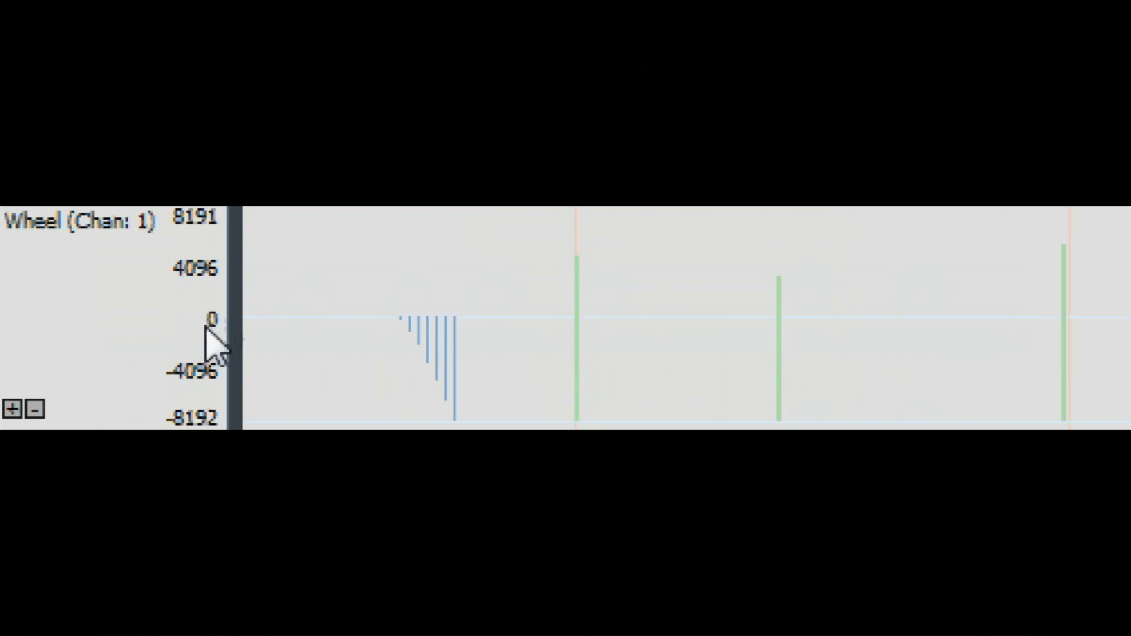
pyautogui.moveTo(516, 415); pyautogui.dragTo(591, 318)
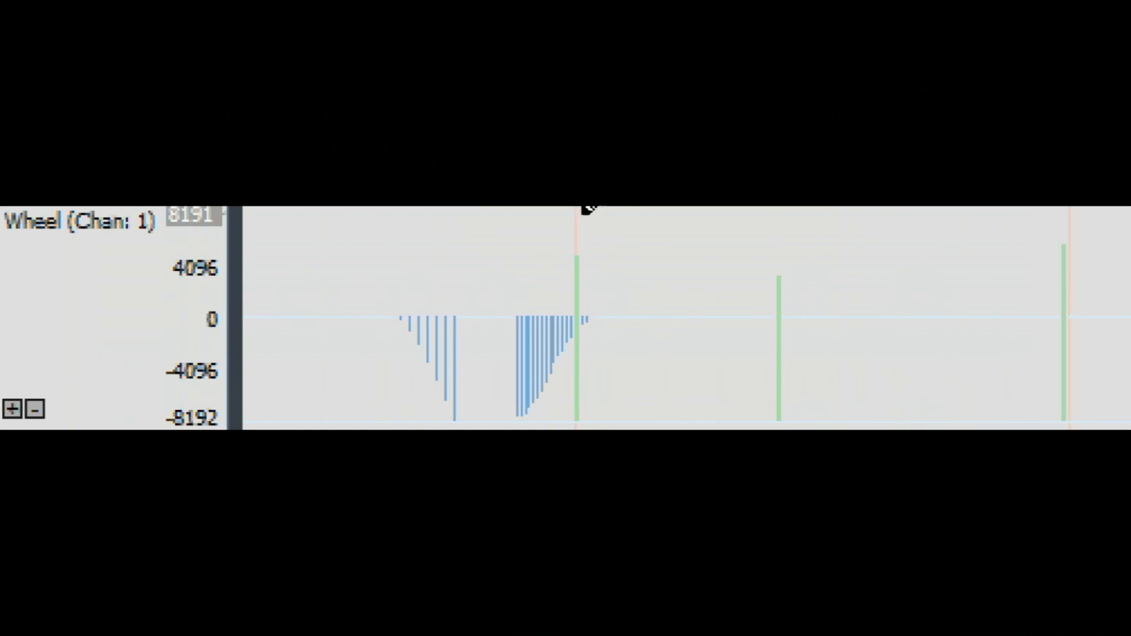
pyautogui.moveTo(618, 213); pyautogui.dragTo(711, 316)
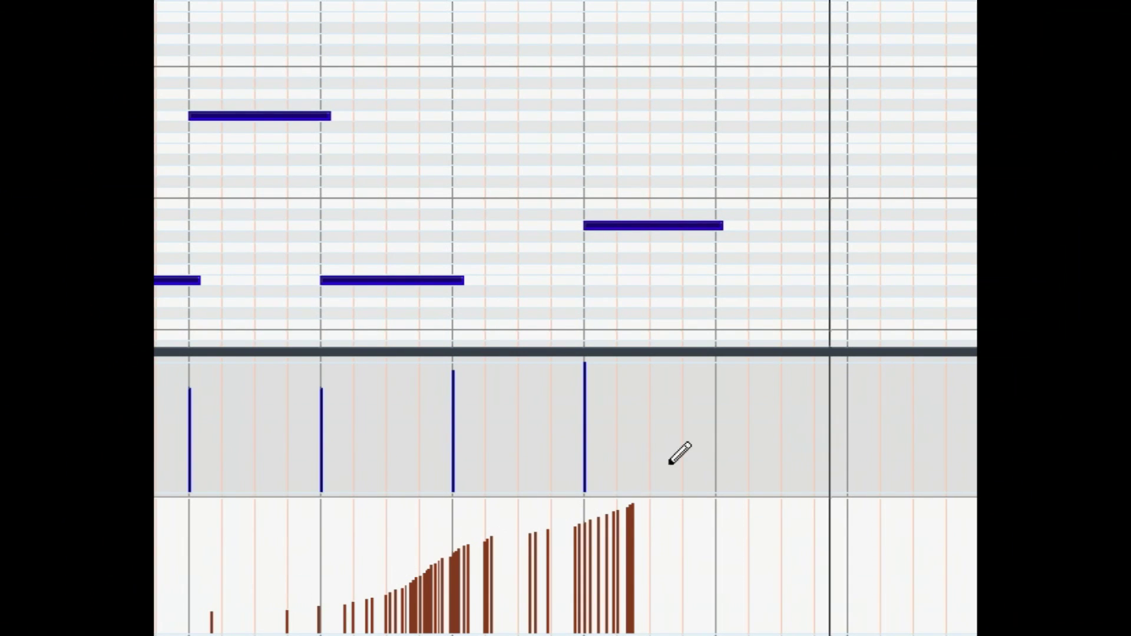
pyautogui.press('space')
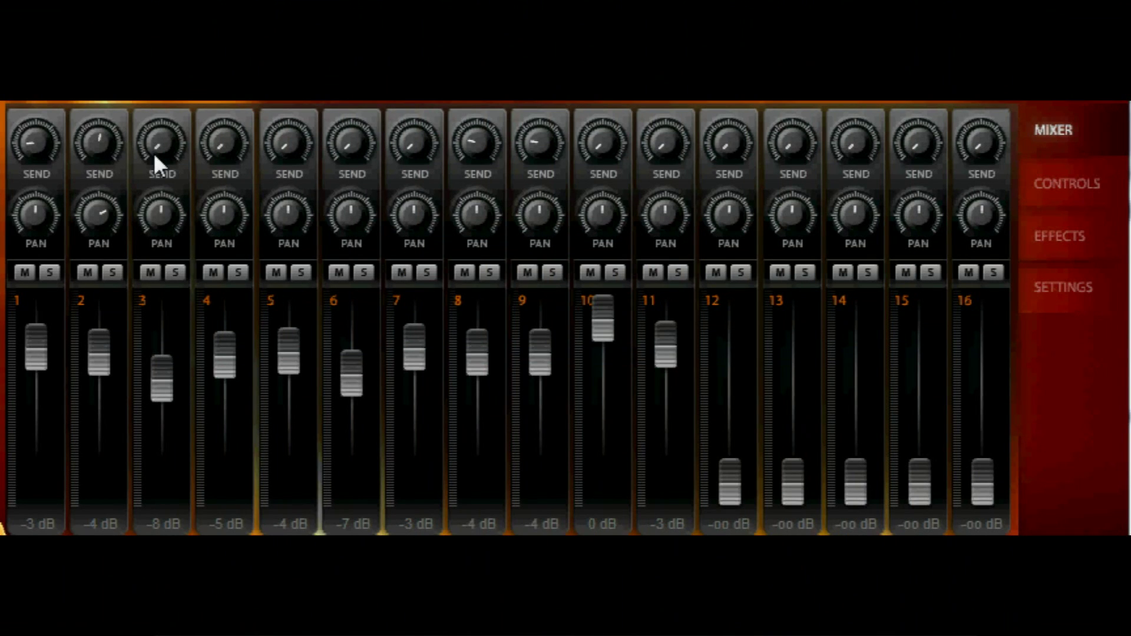
# - Bring mixer channel 3 up to -3 dB, check the Ambience effects, then return to MIXER
pyautogui.moveTo(155, 126); pyautogui.dragTo(157, 100)
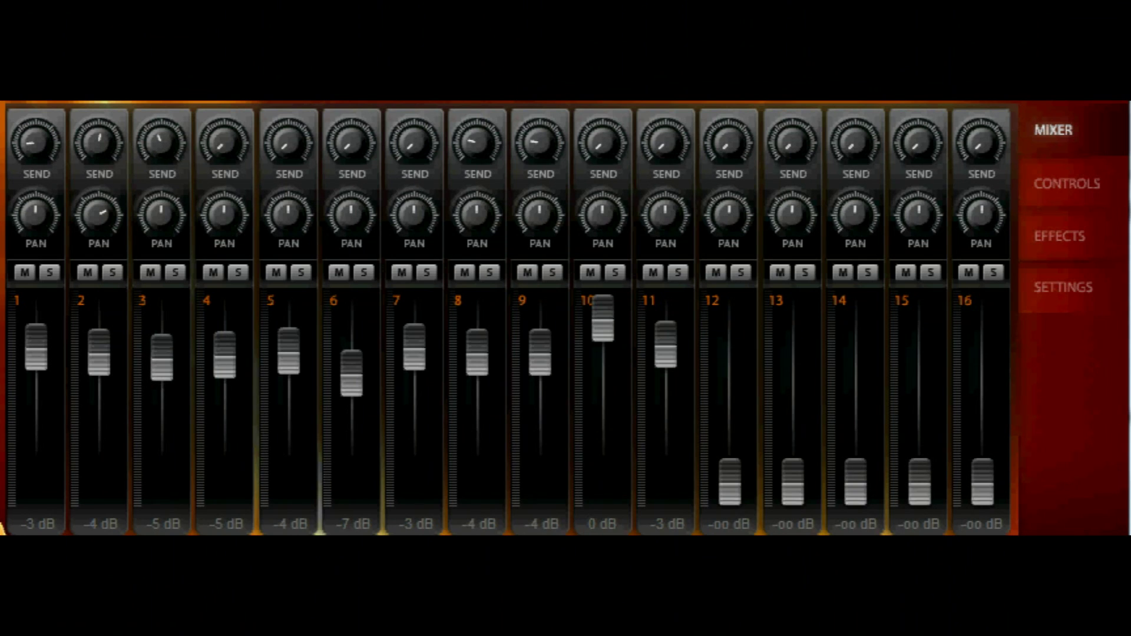
pyautogui.moveTo(158, 125)
pyautogui.mouseDown()
pyautogui.moveTo(161, 172)
pyautogui.moveTo(158, 131)
pyautogui.mouseUp()
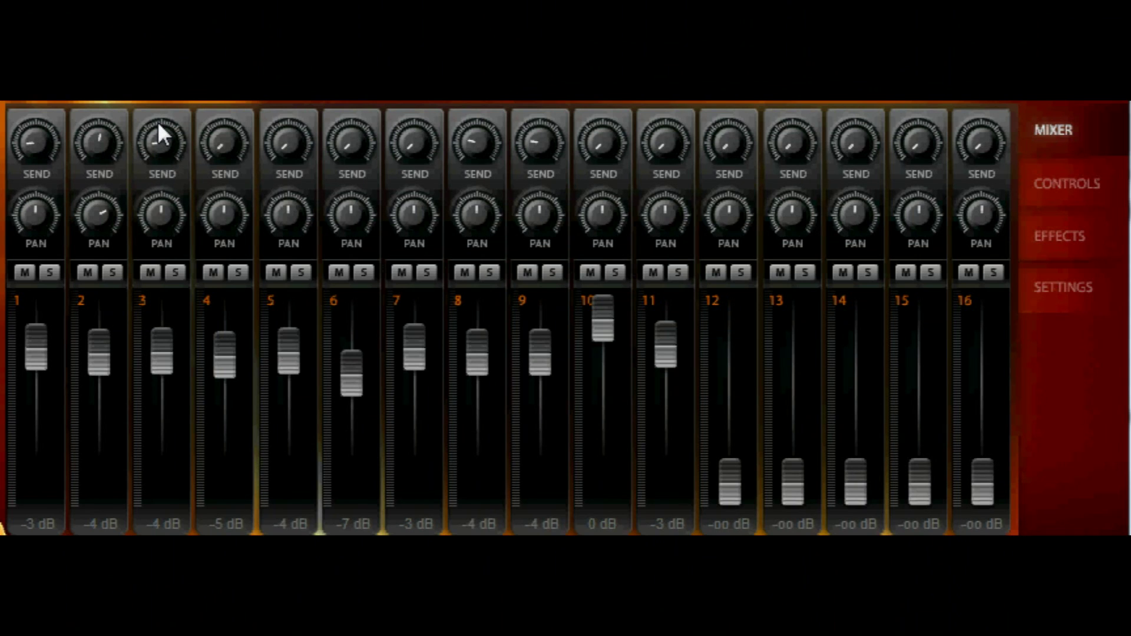
pyautogui.click(1053, 238)
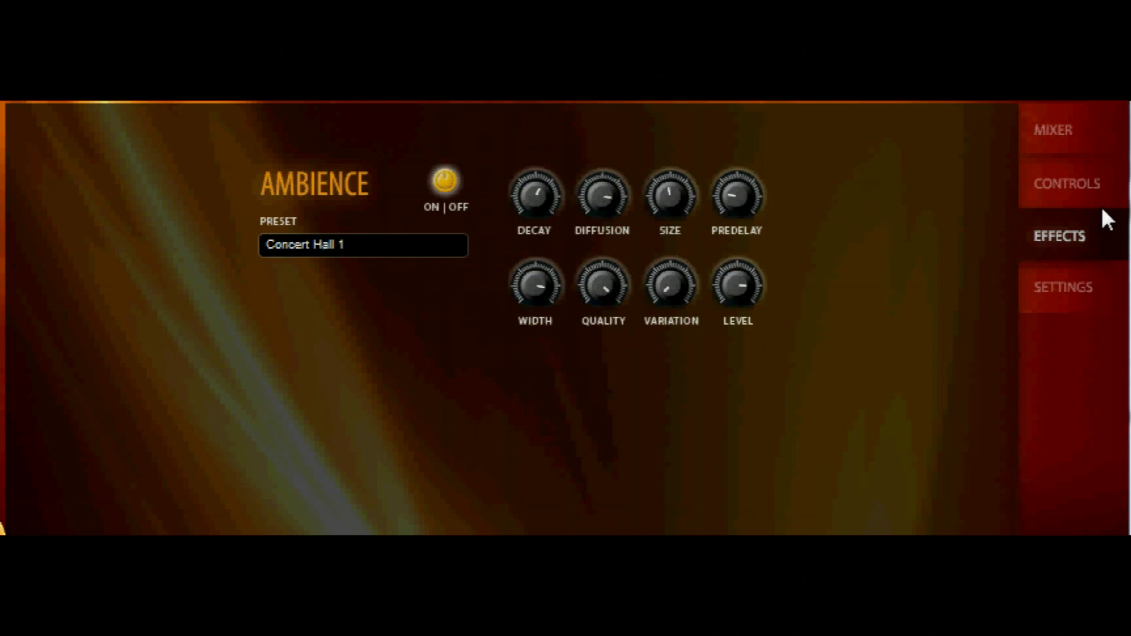
pyautogui.click(1042, 133)
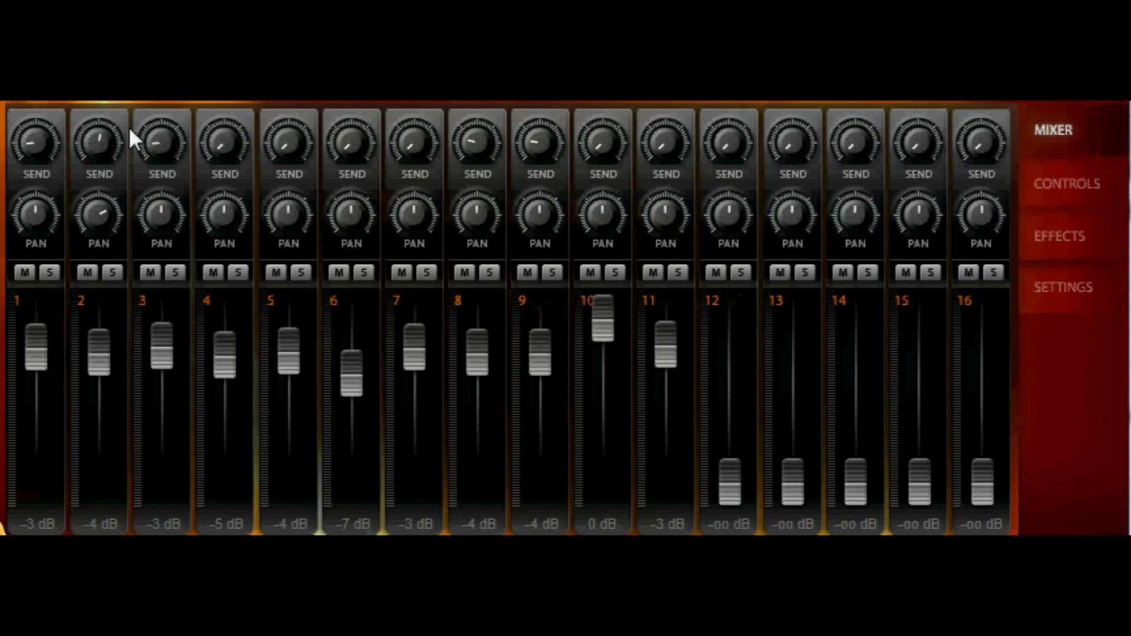
# - In CONTROLS, set stereo stage depth to 100%, Bright (CC27) to 100% and Saturation (CC24) to 10%
pyautogui.click(1052, 187)
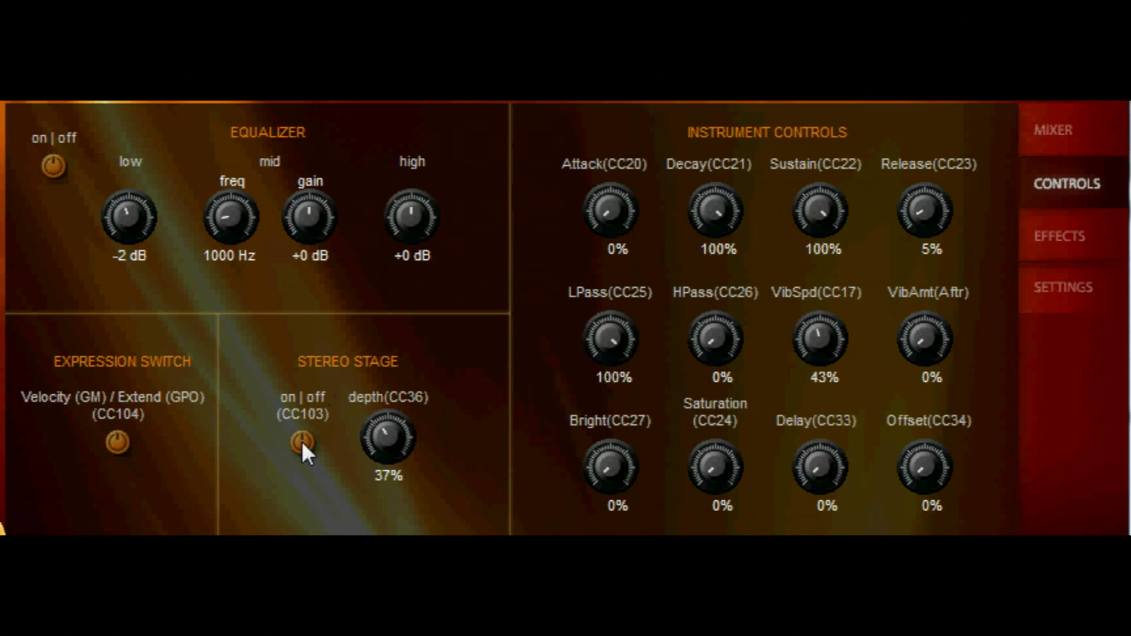
pyautogui.moveTo(391, 442); pyautogui.dragTo(396, 188)
pyautogui.moveTo(597, 469); pyautogui.dragTo(635, 187)
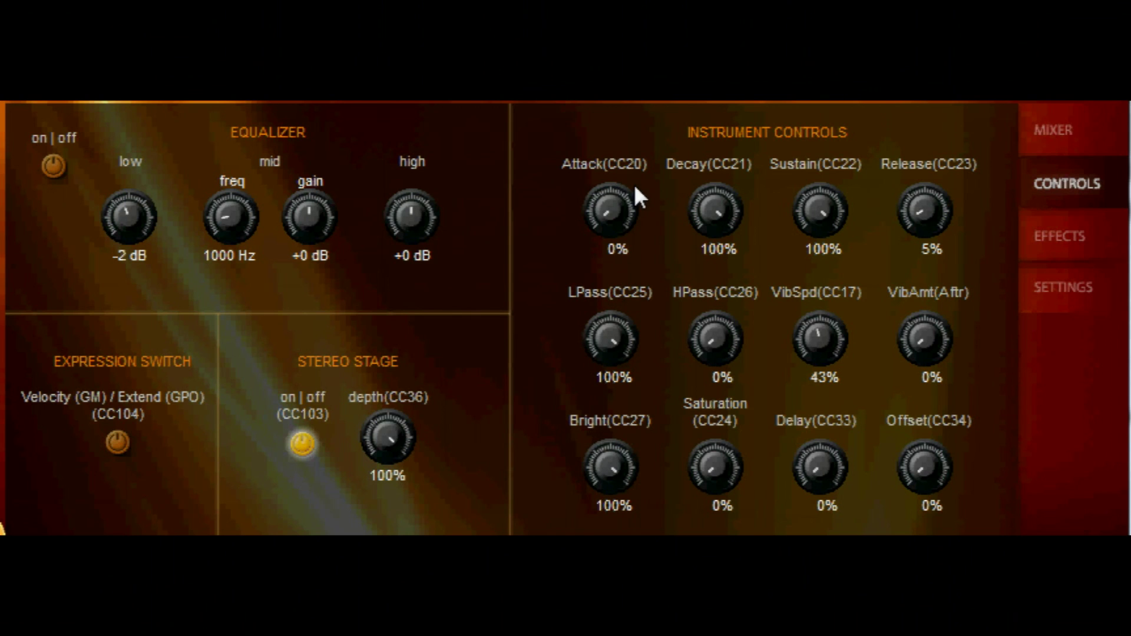
pyautogui.moveTo(712, 475); pyautogui.dragTo(709, 443)
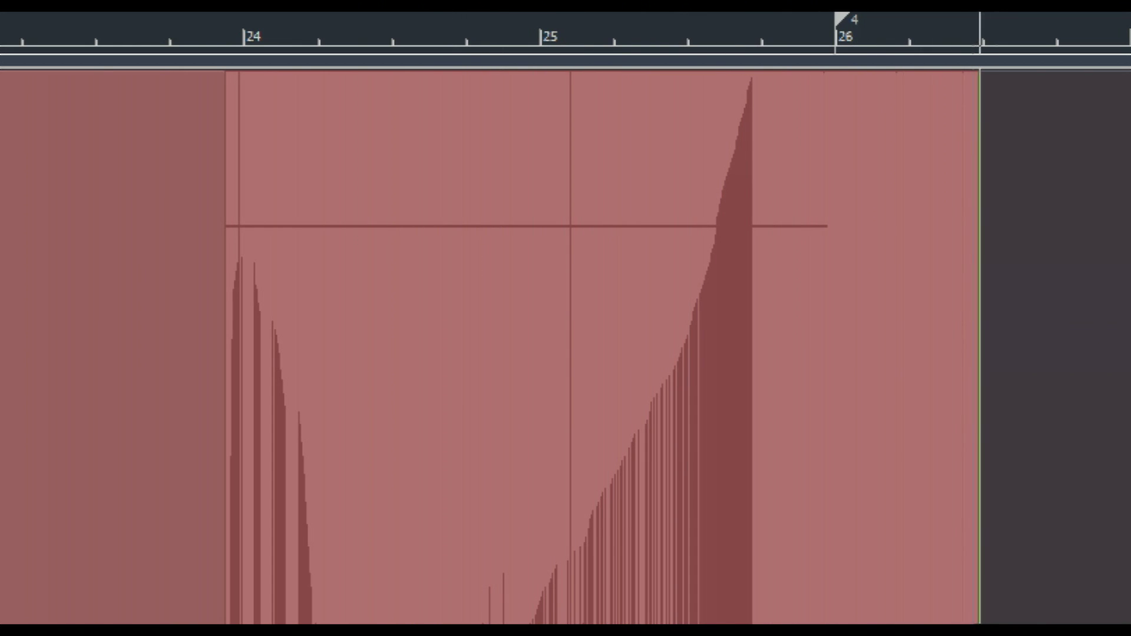
# - Stop recording to keep the bar-25 controller swell as clip Record 15, then play the strings
pyautogui.press('space')
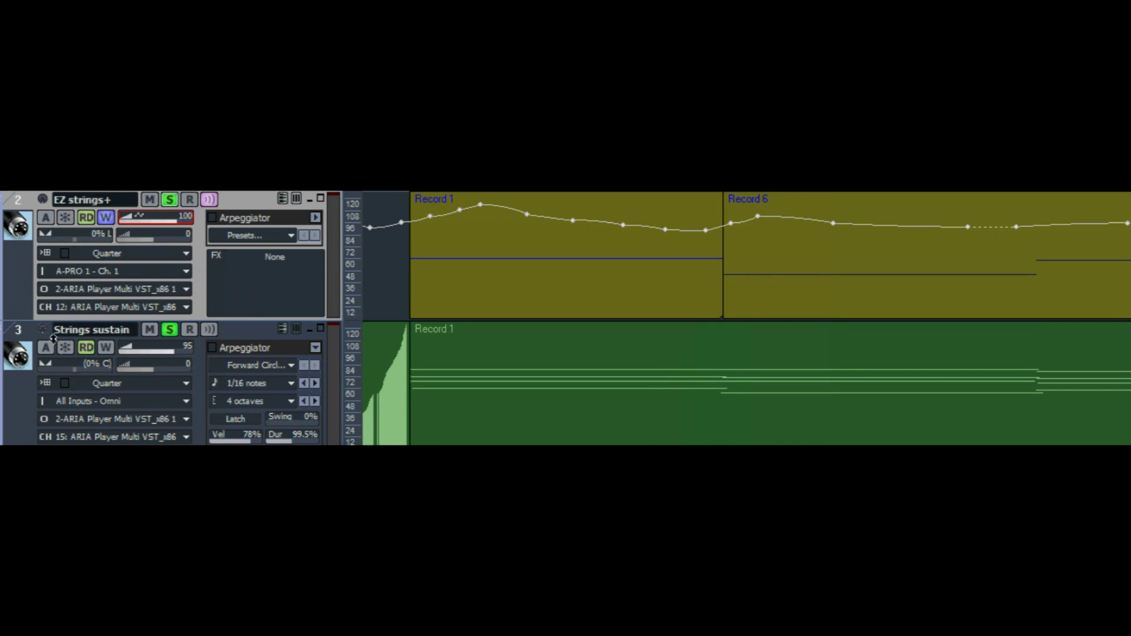
pyautogui.press('space')
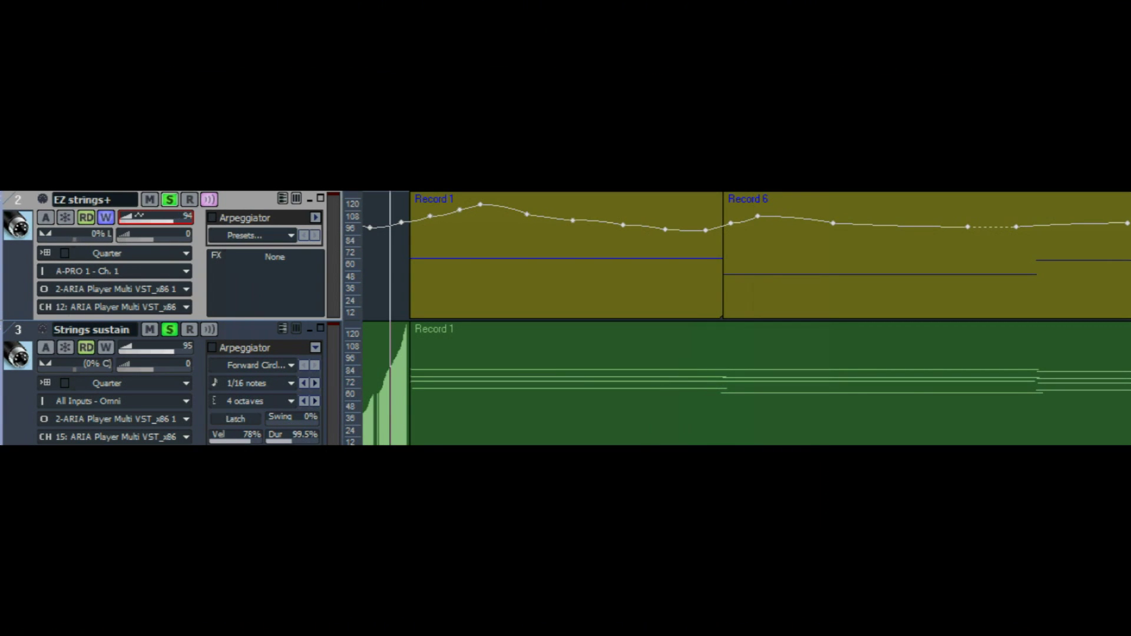